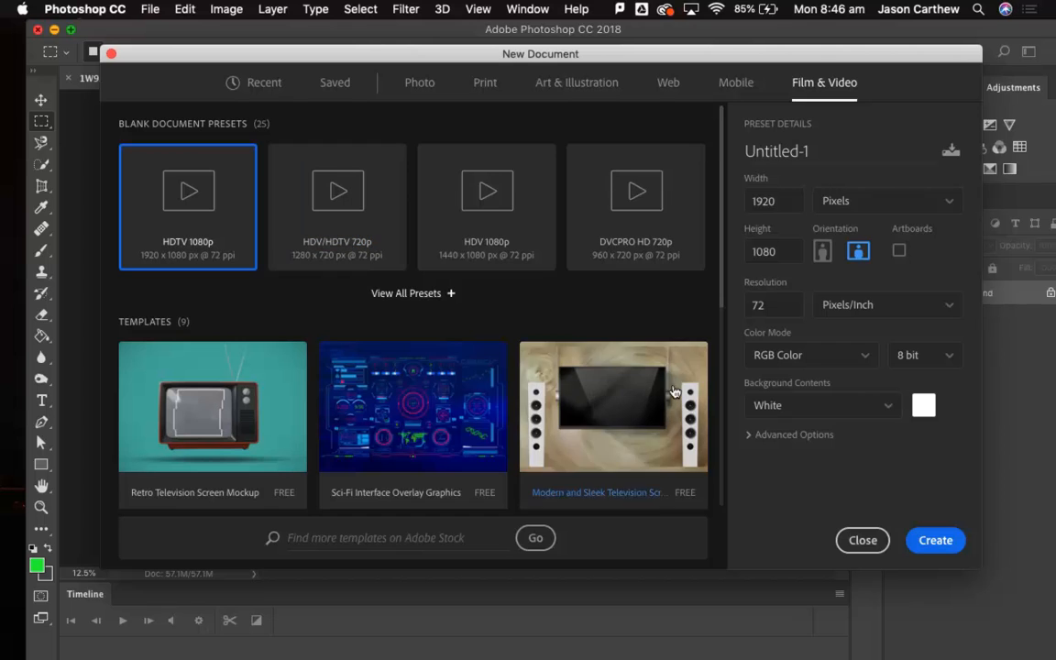
Create a 1920 x 1080 px HDTV 1080p document at 72 ppi with a white background and hide its guides.
left_click(934, 540)
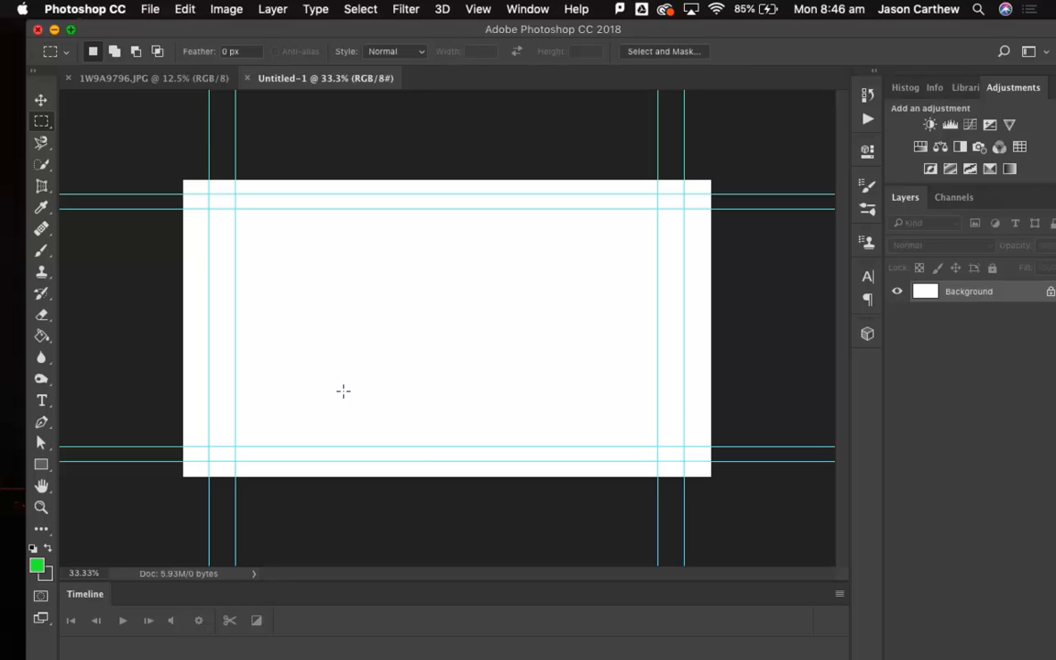
left_click(476, 8)
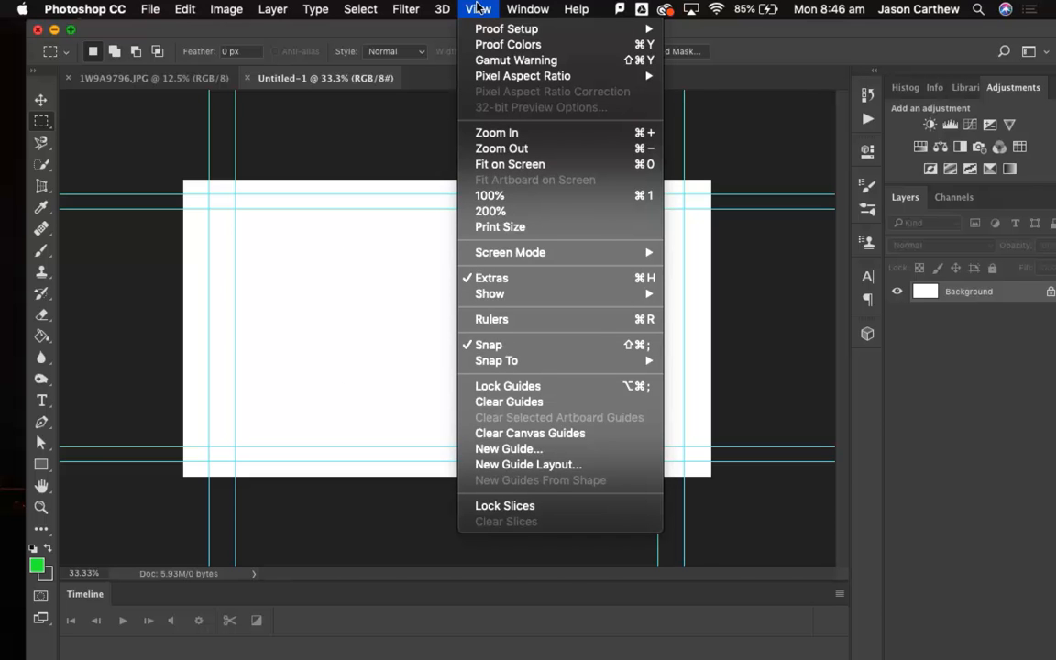
mouse_move(516, 7)
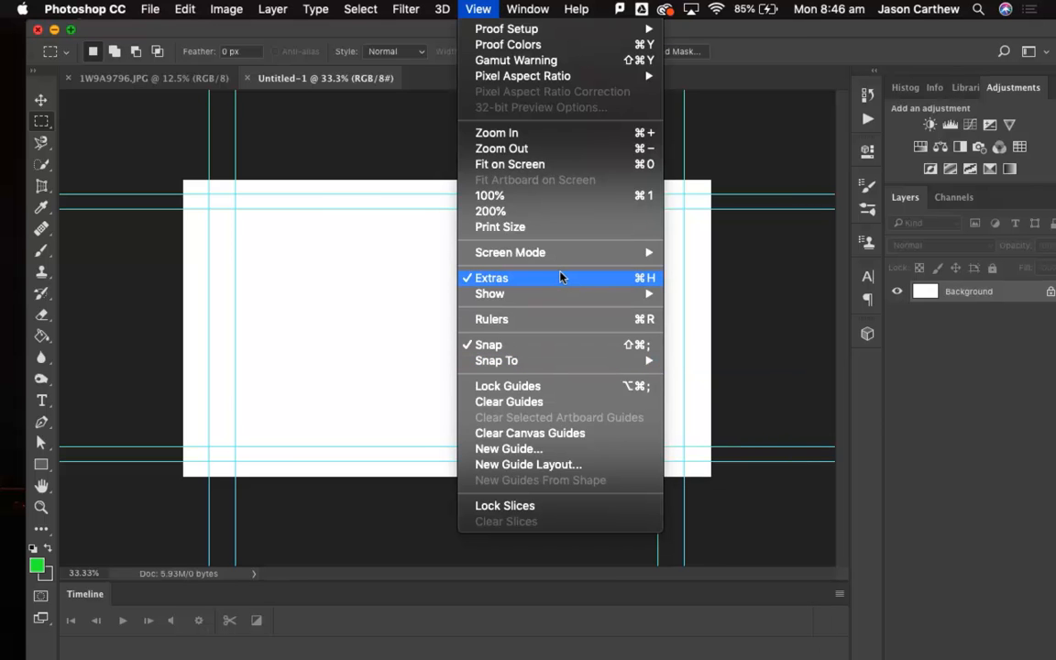
mouse_move(603, 295)
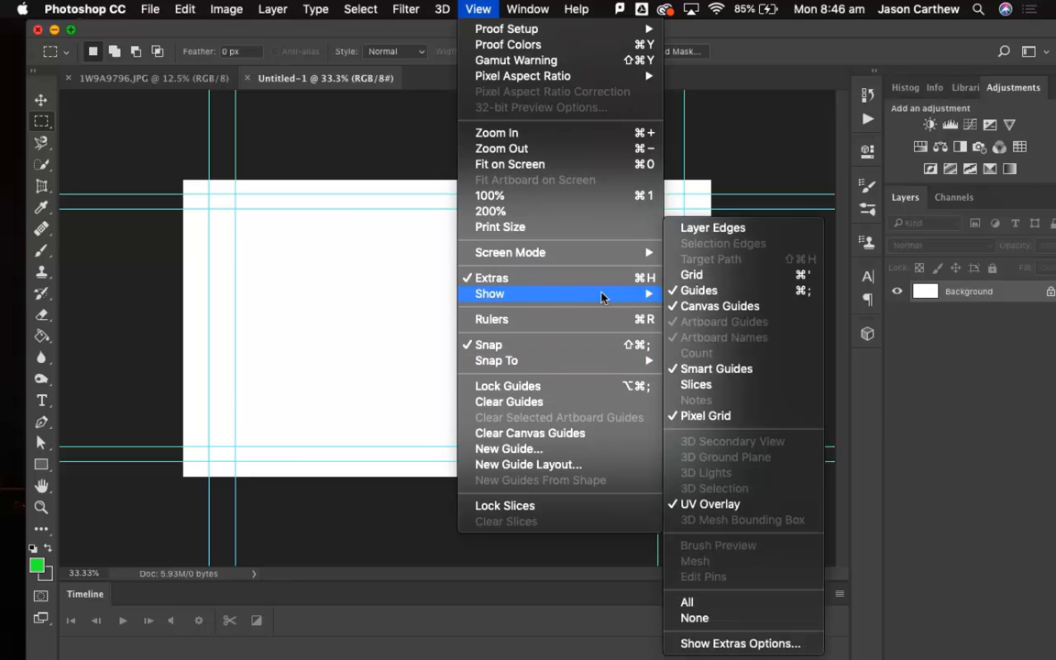
left_click(694, 290)
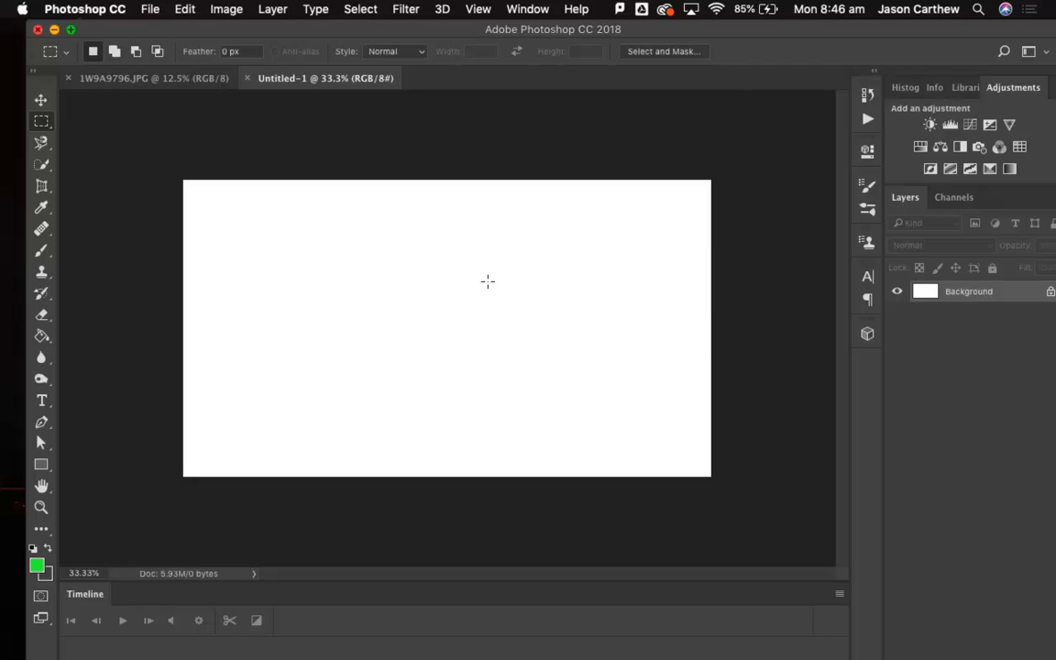
Copy the entire 1W9A9796.JPG photo and paste it into the Untitled-1 document.
left_click(161, 80)
key("super+a")
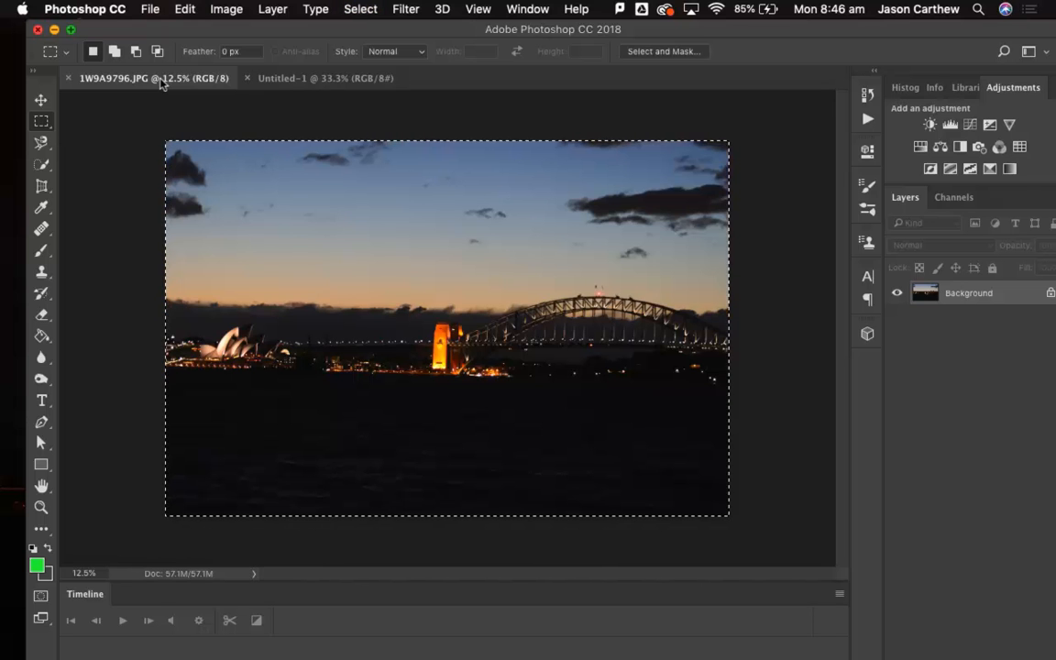
left_click(289, 81)
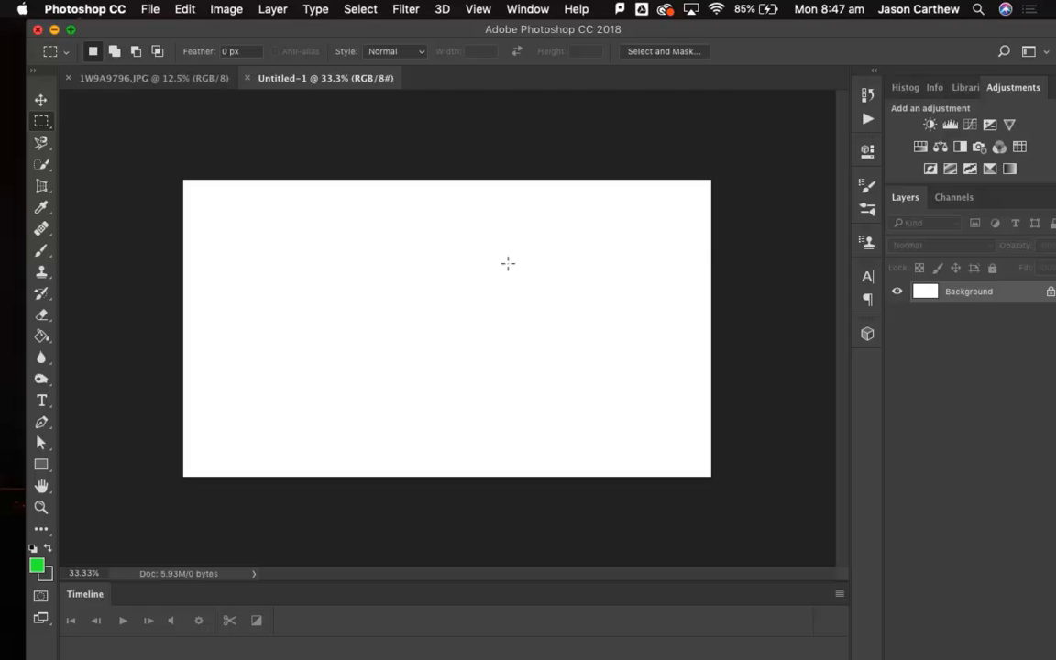
key("super+v")
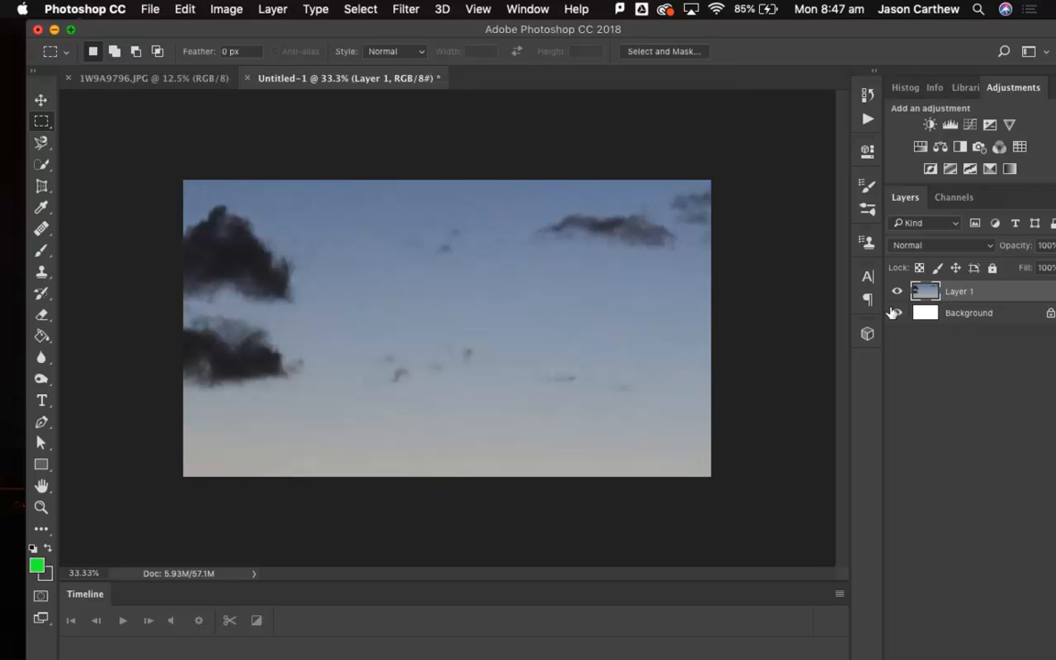
Scale the pasted photo layer down to about 35% so it fills the canvas width, and apply the transformation.
key("super+minus")
key("super+minus")
key("super+minus")
key("super+minus")
key("super+minus")
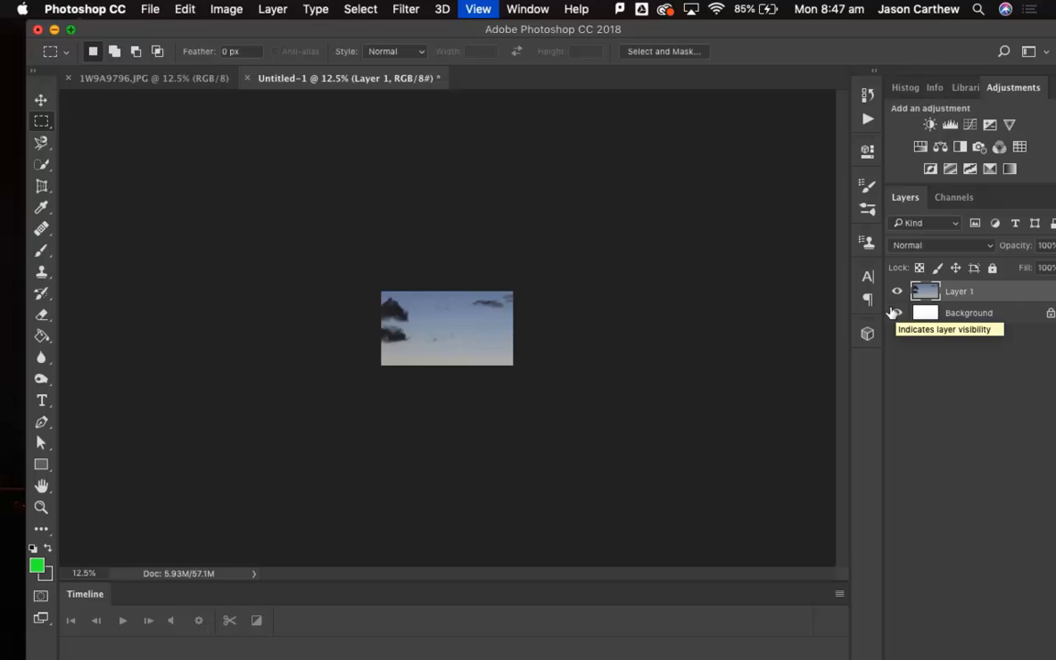
left_click(41, 99)
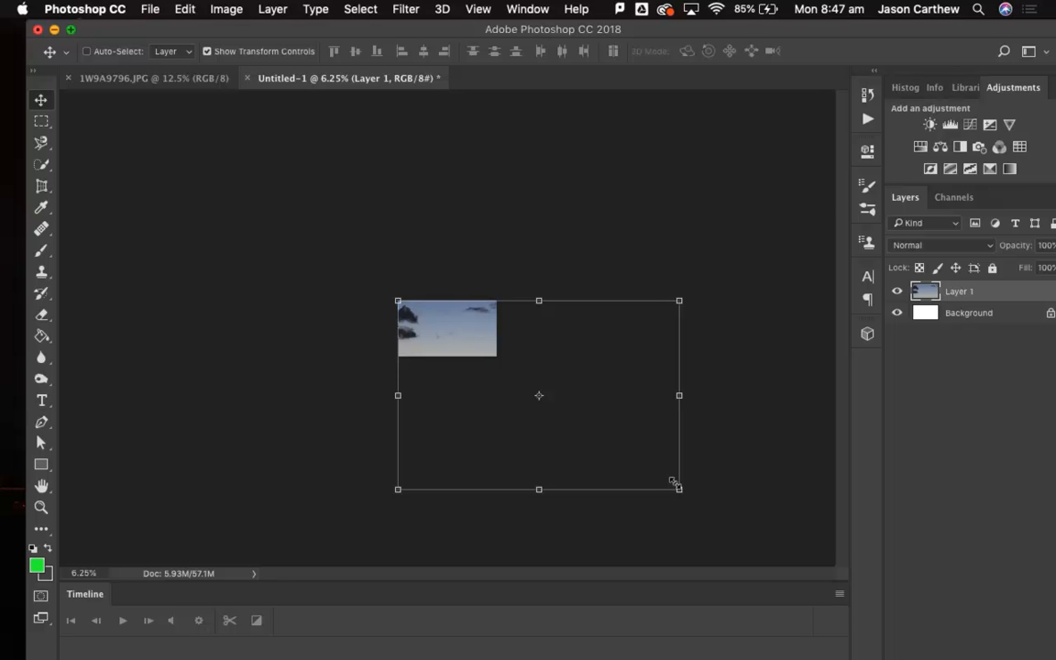
left_click_drag(674, 481, 491, 368)
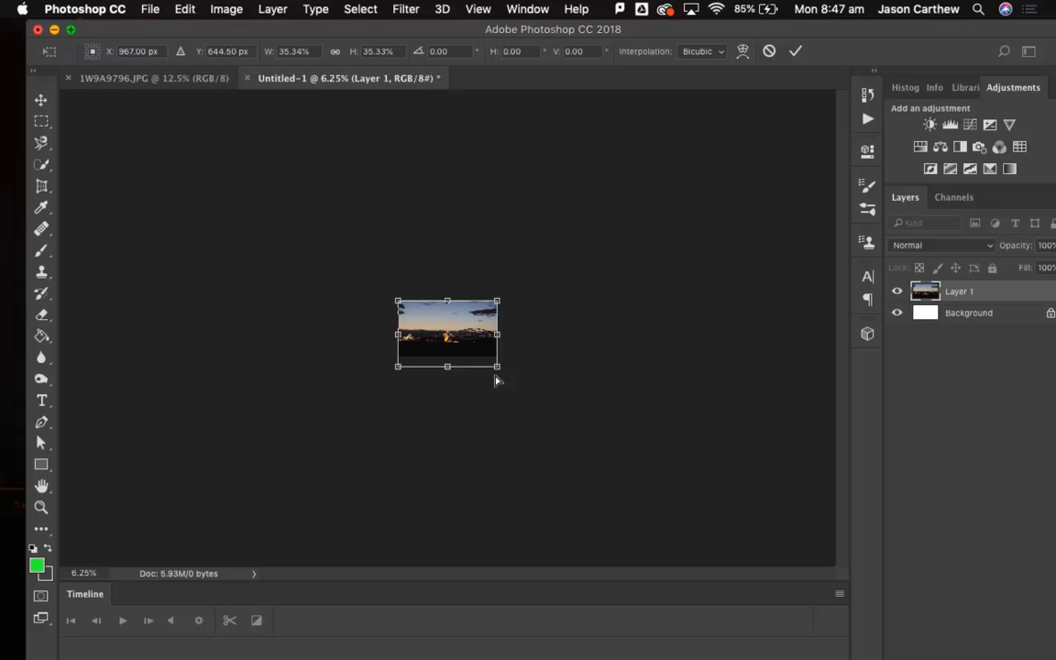
key("super+equal")
key("super+equal")
key("super+equal")
key("super+equal")
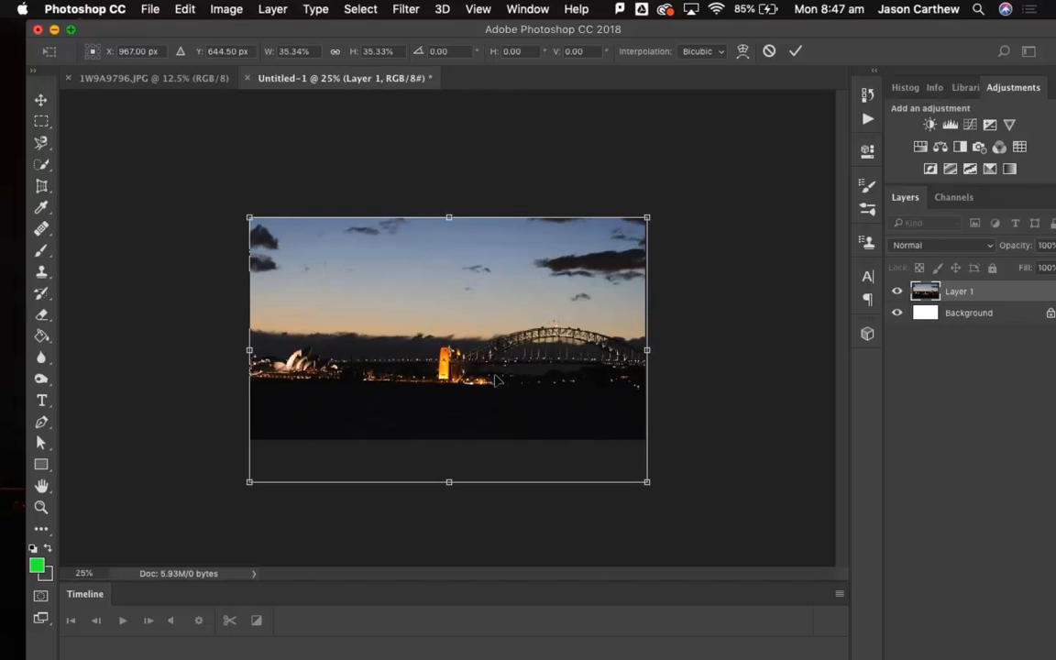
left_click(42, 120)
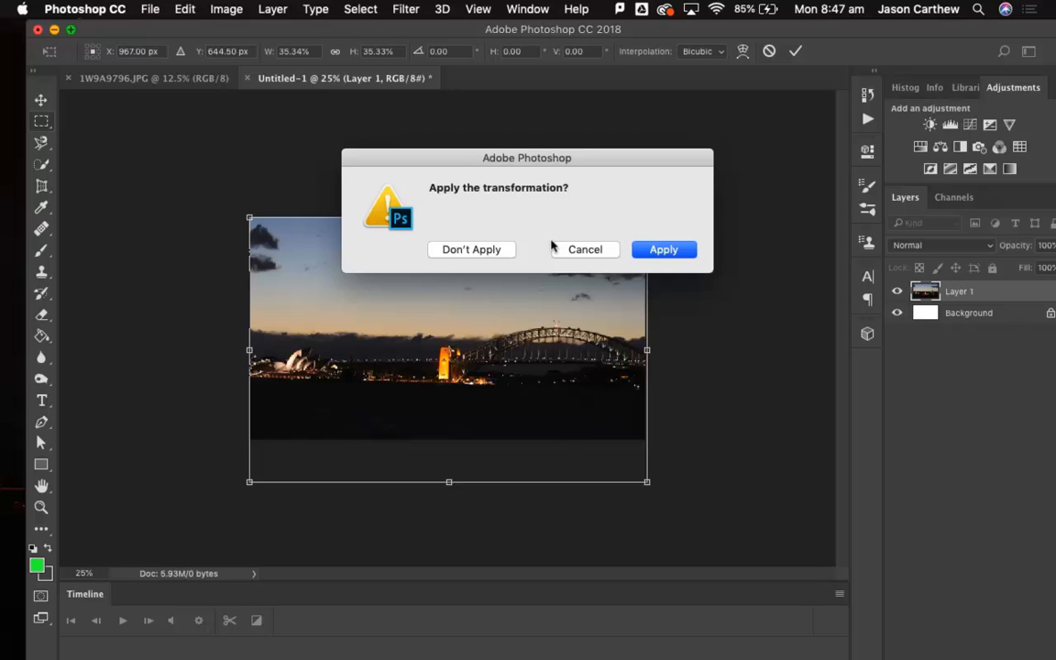
left_click(665, 248)
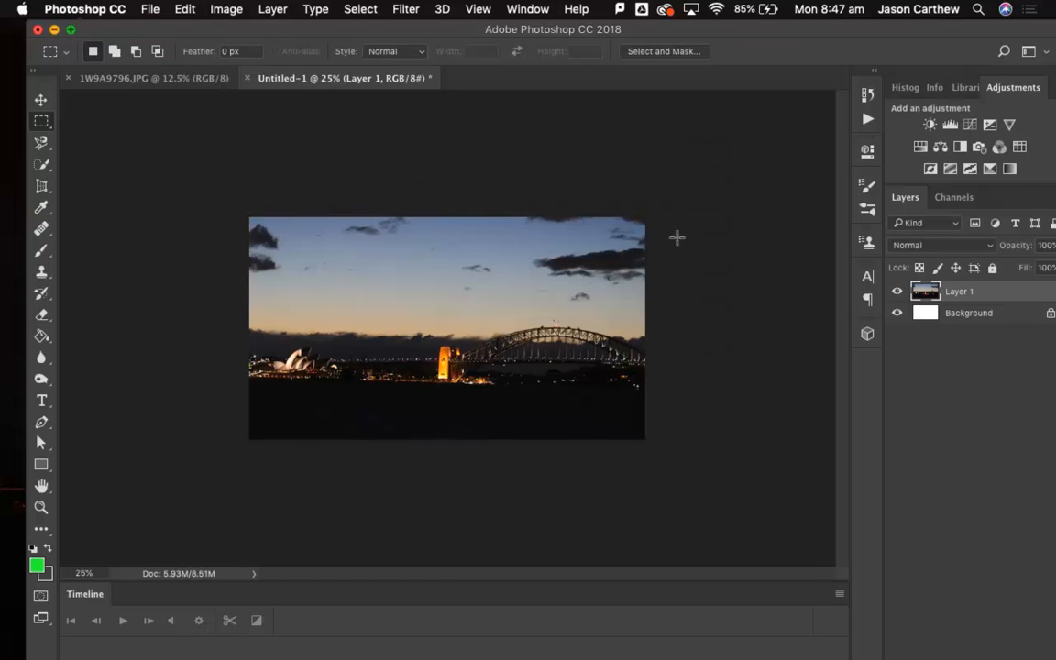
key("super+equal")
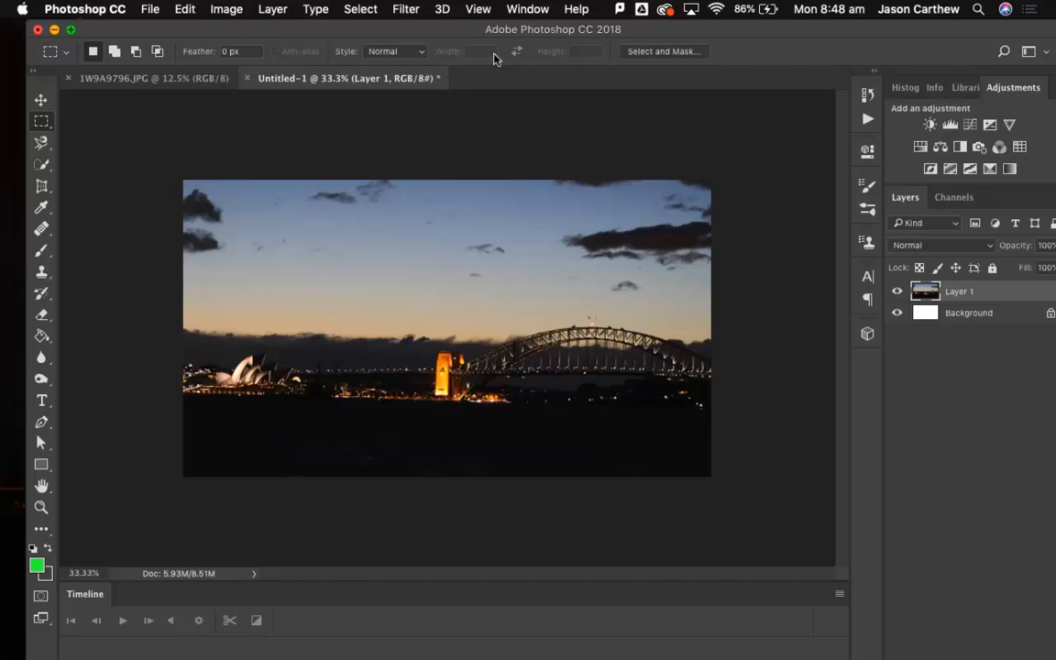
Set the workspace to Motion.
left_click(517, 11)
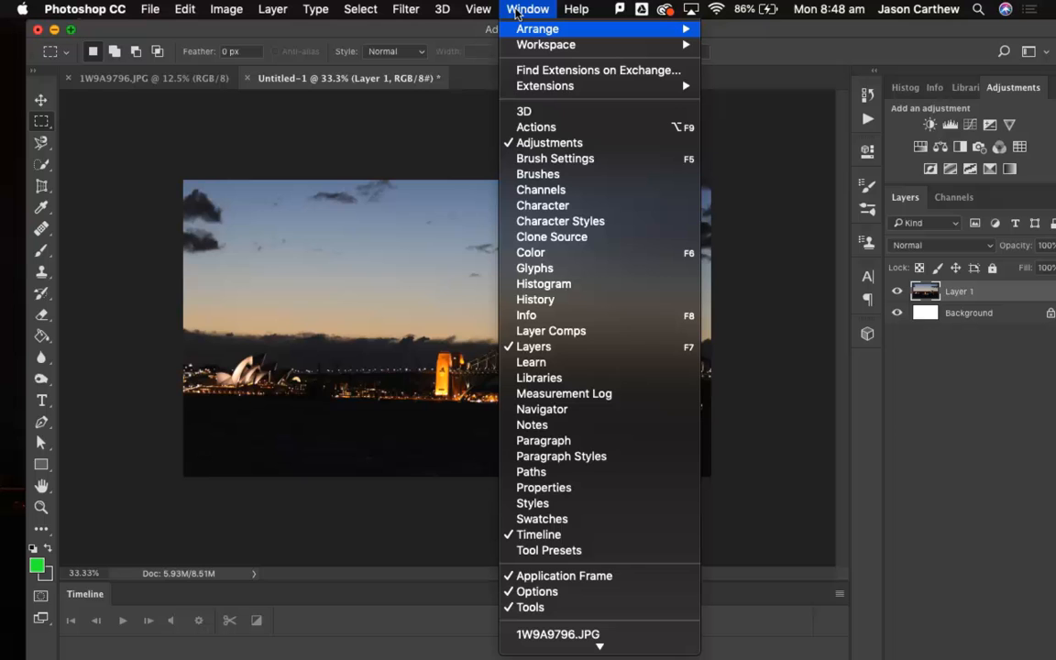
mouse_move(521, 39)
left_click(519, 8)
left_click(518, 8)
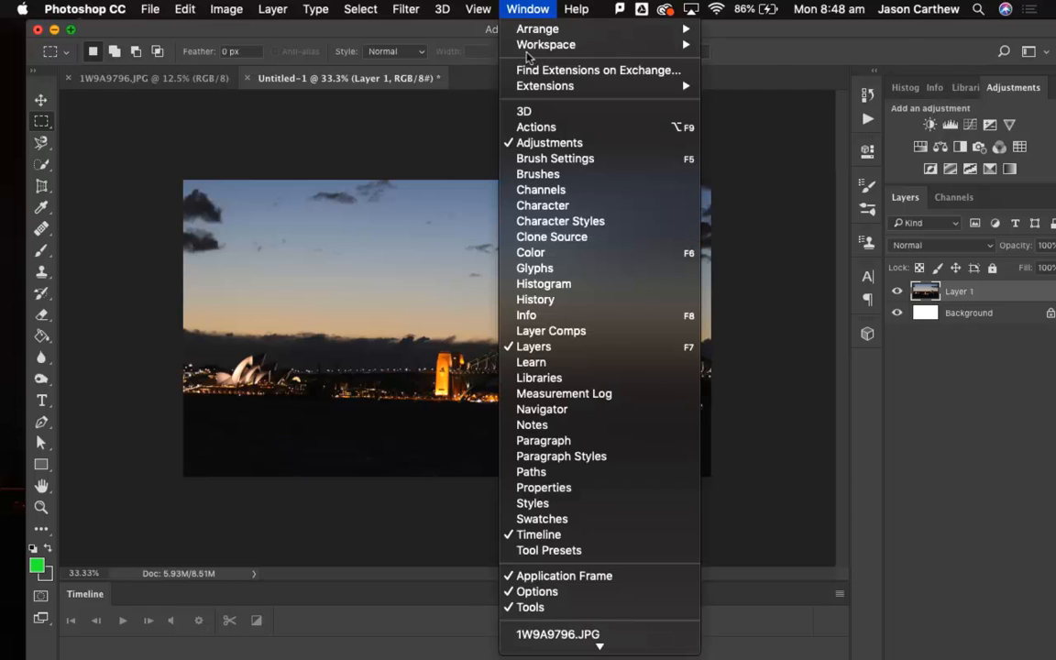
mouse_move(648, 46)
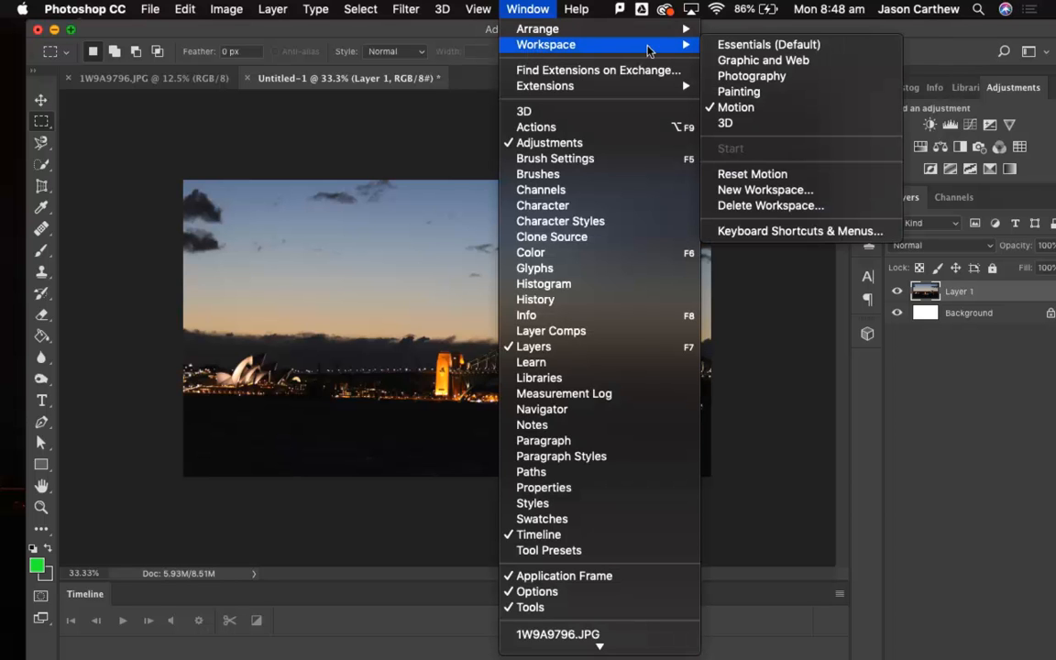
left_click(743, 109)
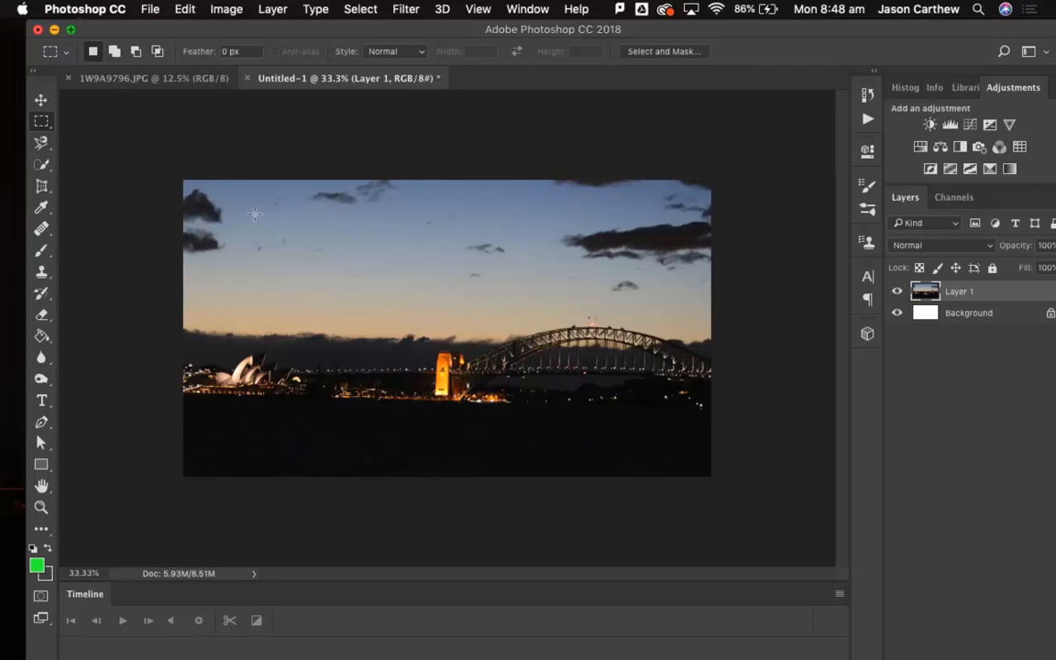
Add a blank video layer above the photo layer and enlarge the Timeline area to show both layer tracks.
left_click(270, 10)
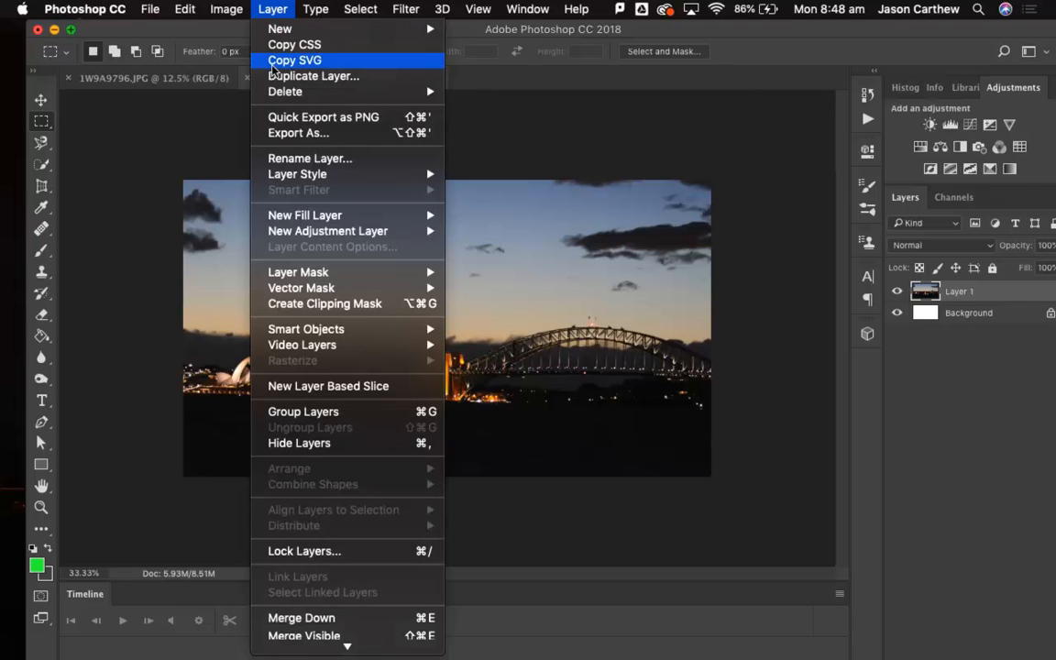
mouse_move(305, 220)
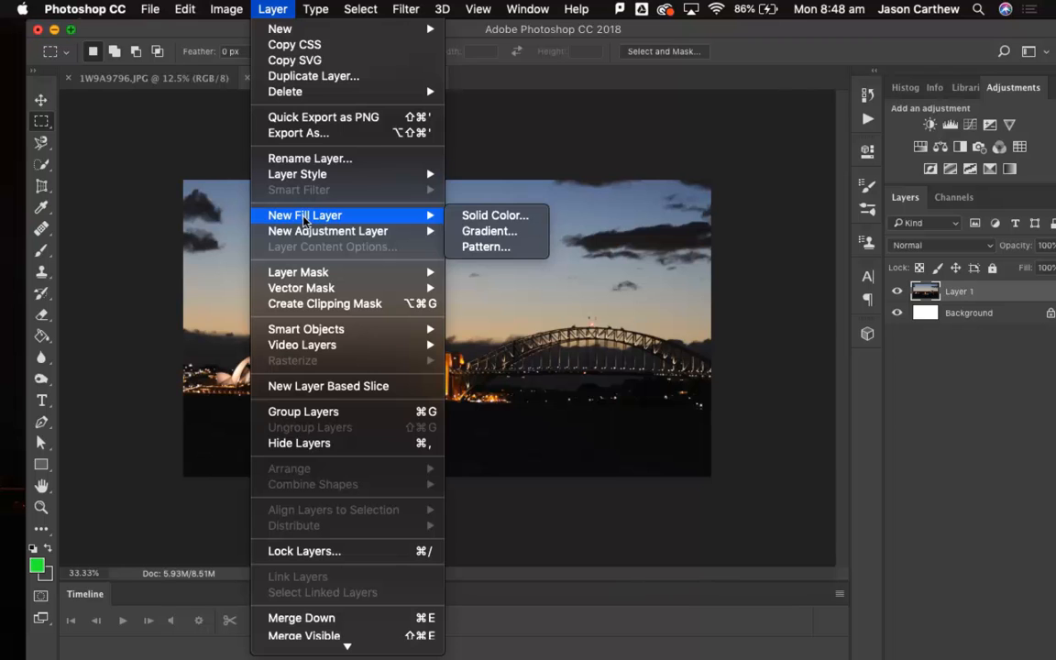
mouse_move(323, 345)
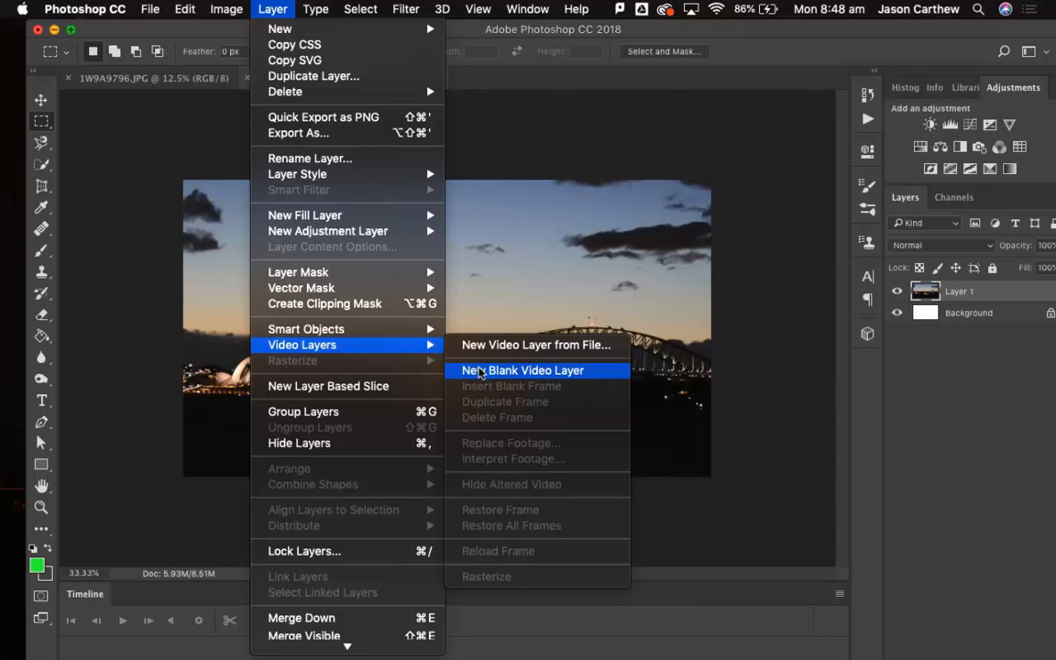
left_click(479, 371)
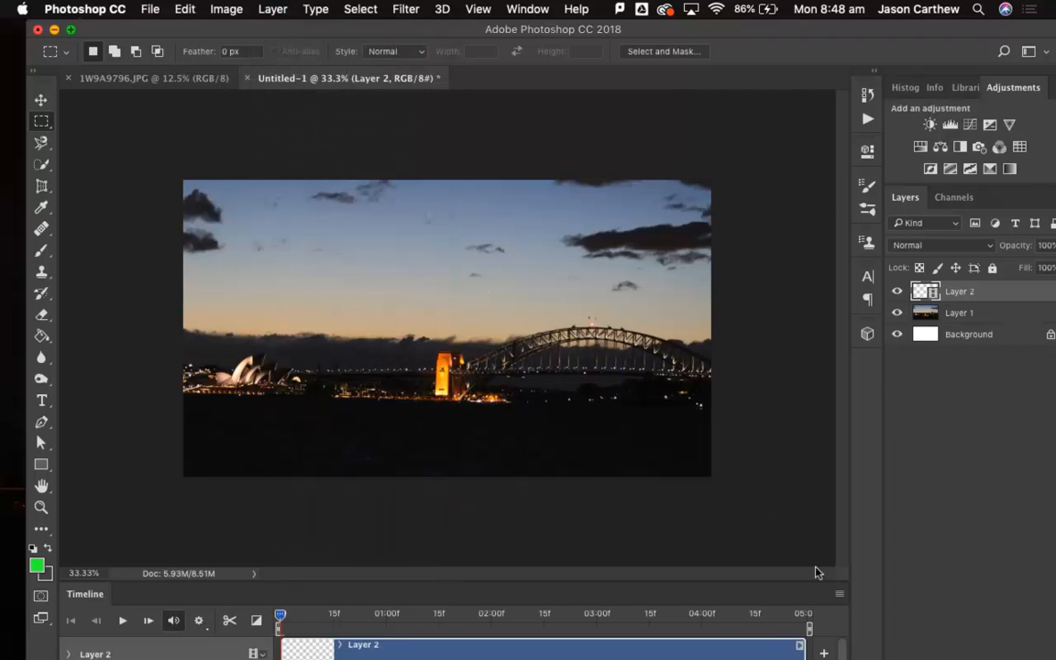
left_click_drag(794, 584, 789, 459)
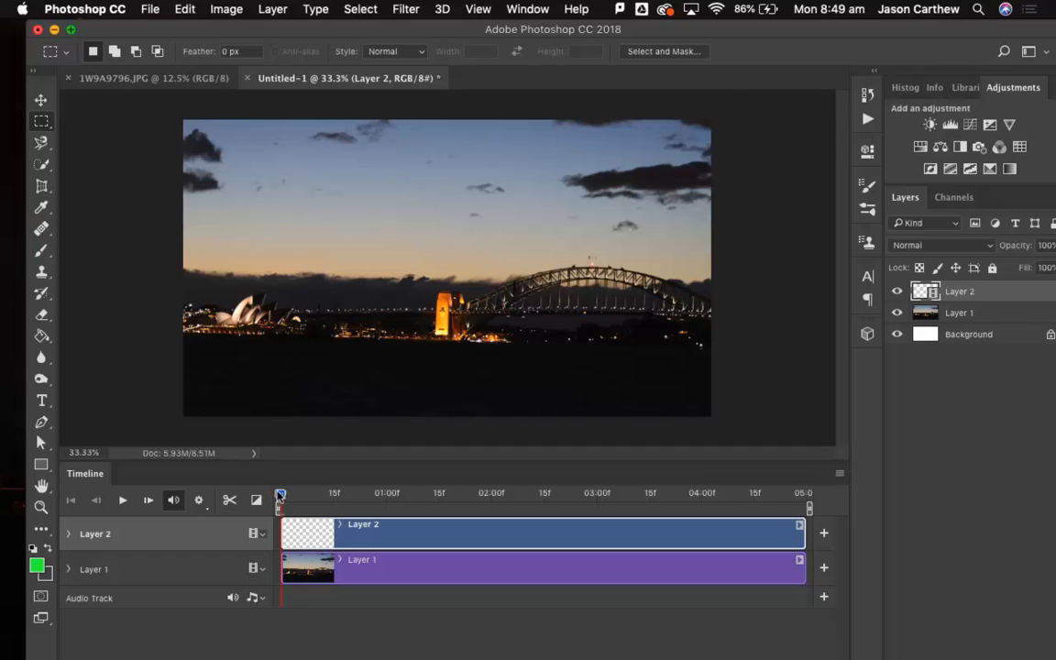
left_click_drag(280, 495, 248, 455)
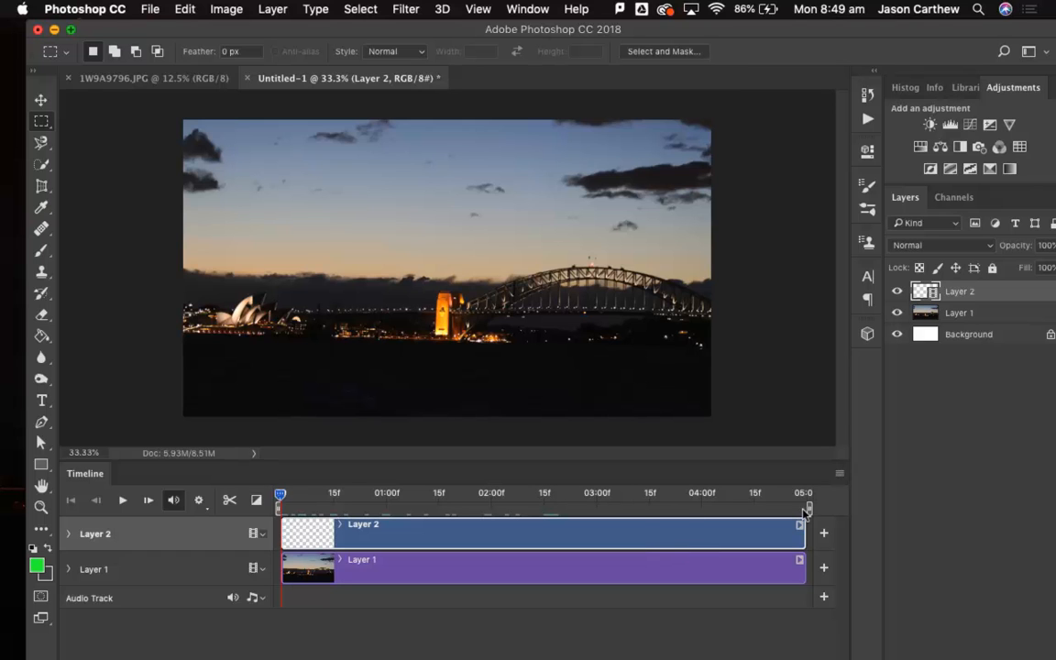
left_click(358, 566)
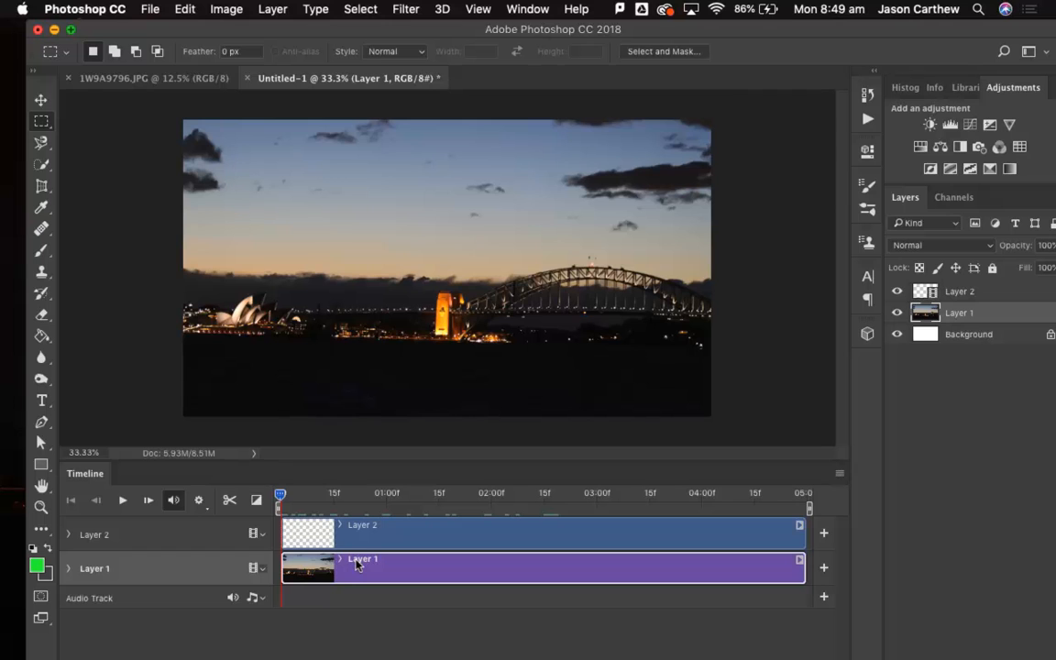
left_click(358, 537)
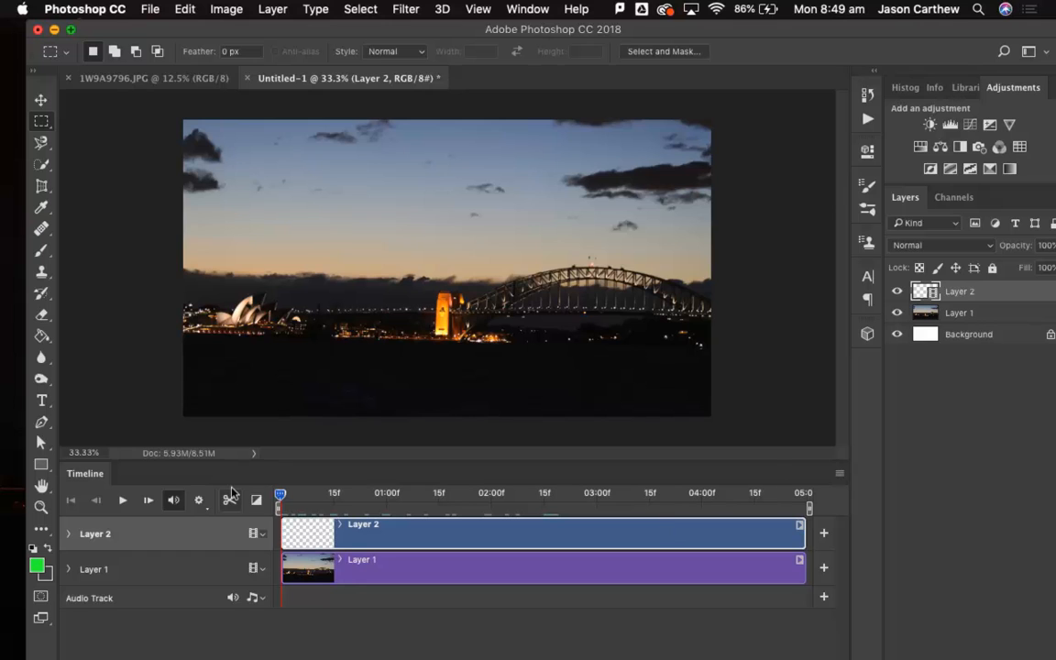
Turn the timeline shortcut keys off and back on.
left_click(836, 474)
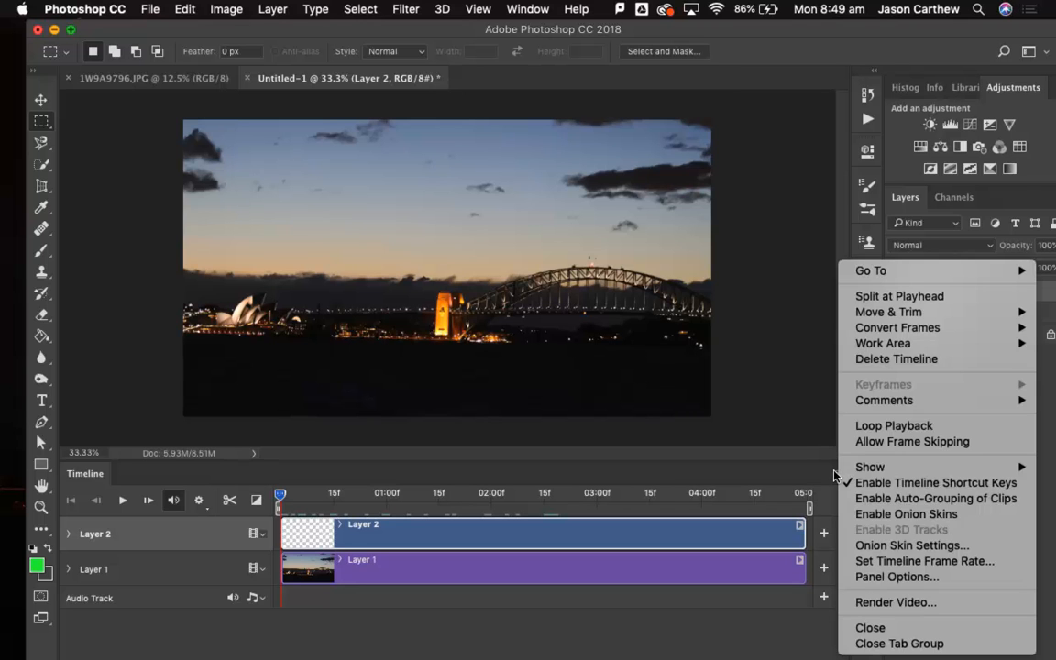
left_click(835, 473)
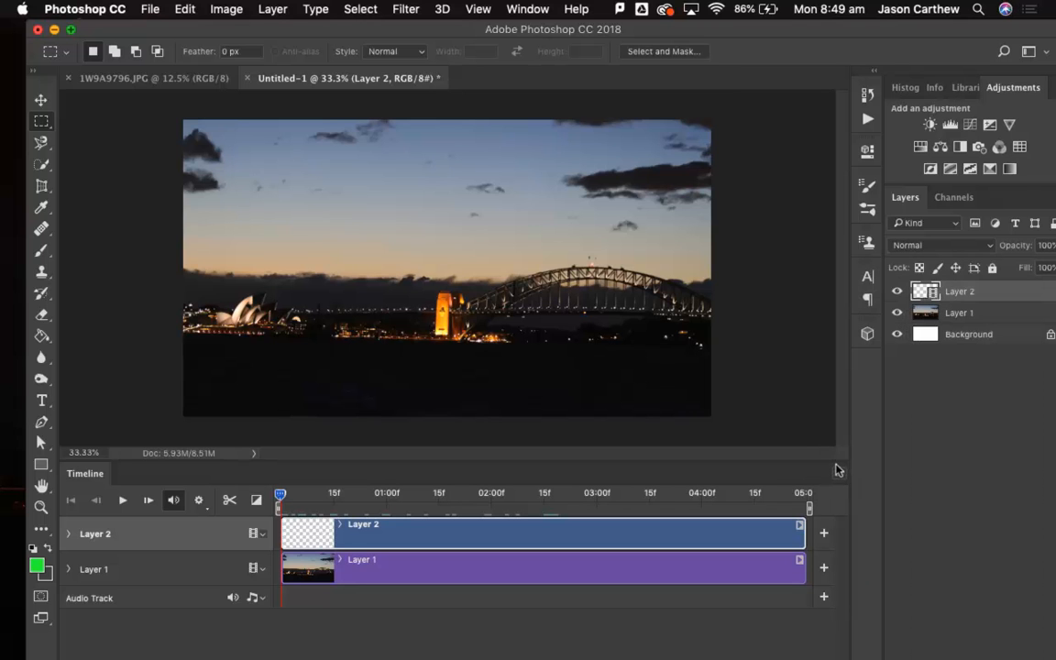
left_click(836, 470)
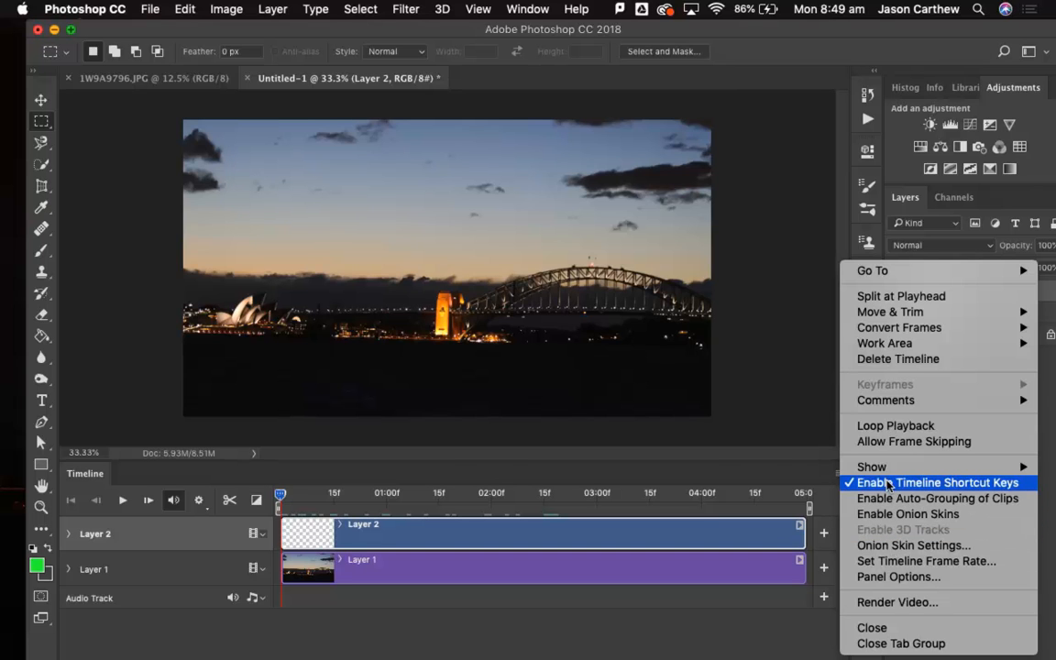
left_click(857, 482)
left_click(837, 472)
left_click(880, 480)
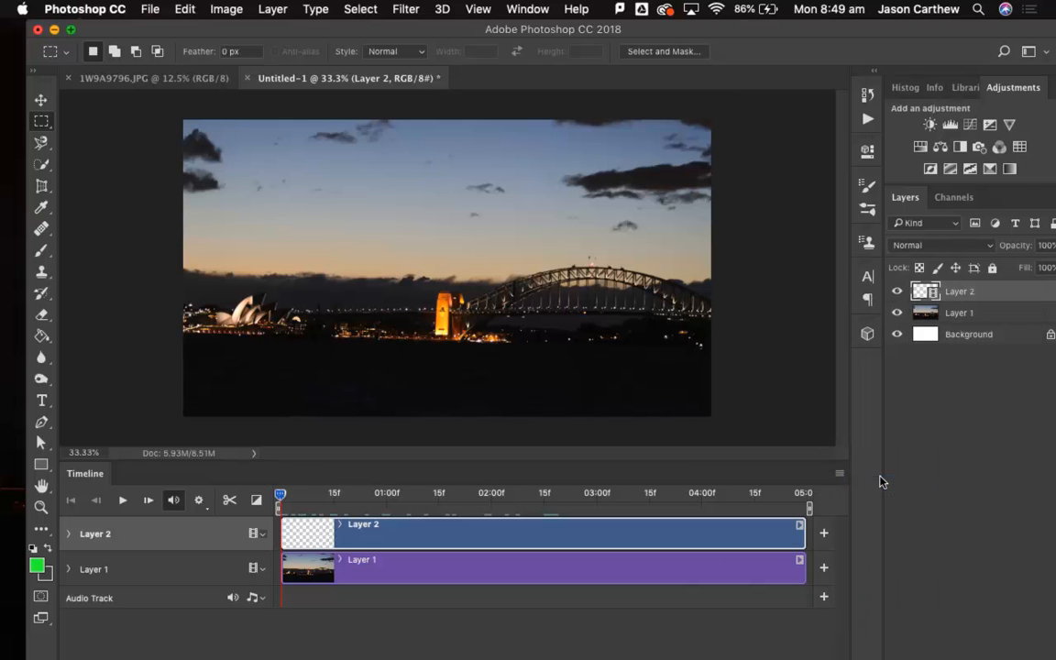
Enable onion skins and accept their options with 1 frame before, 1 frame after, 50% maximum and 25% minimum opacity, and Multiply blending.
left_click(837, 472)
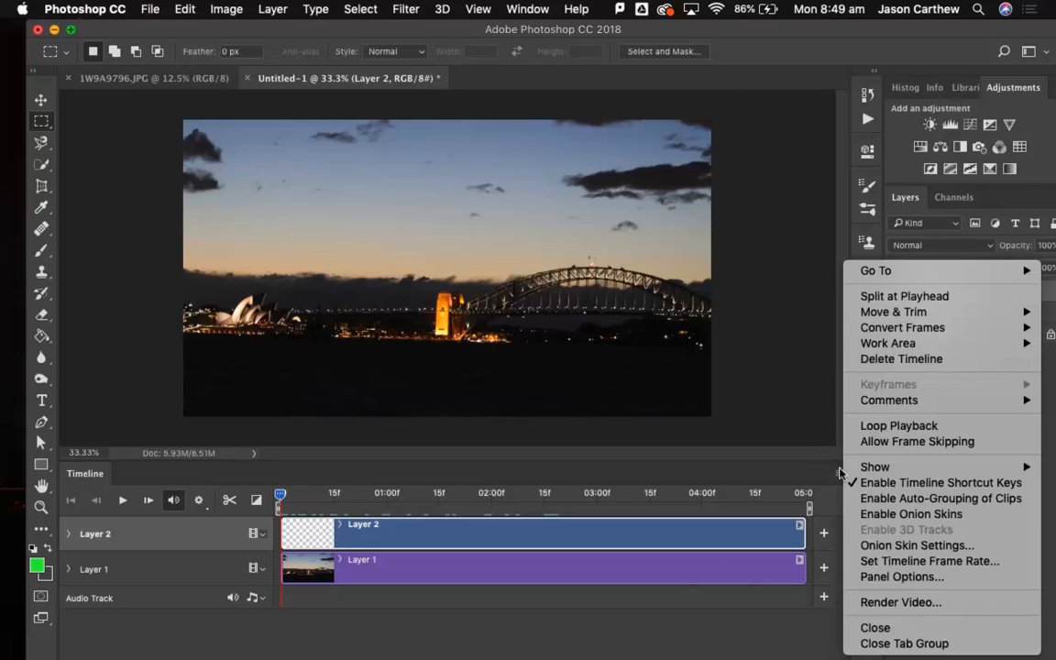
left_click(866, 515)
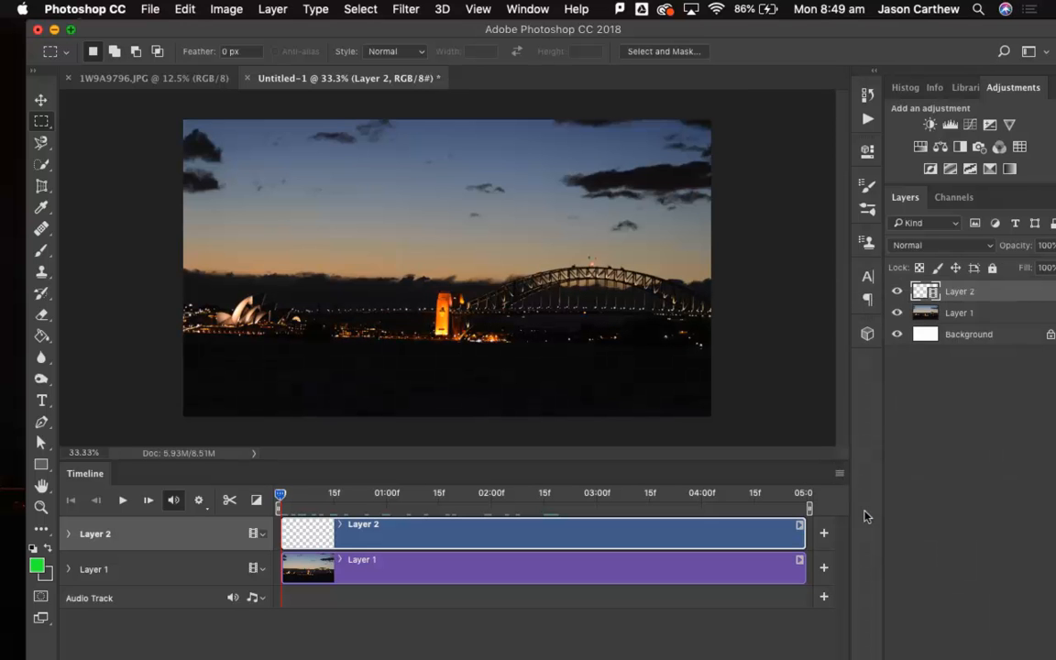
left_click(839, 471)
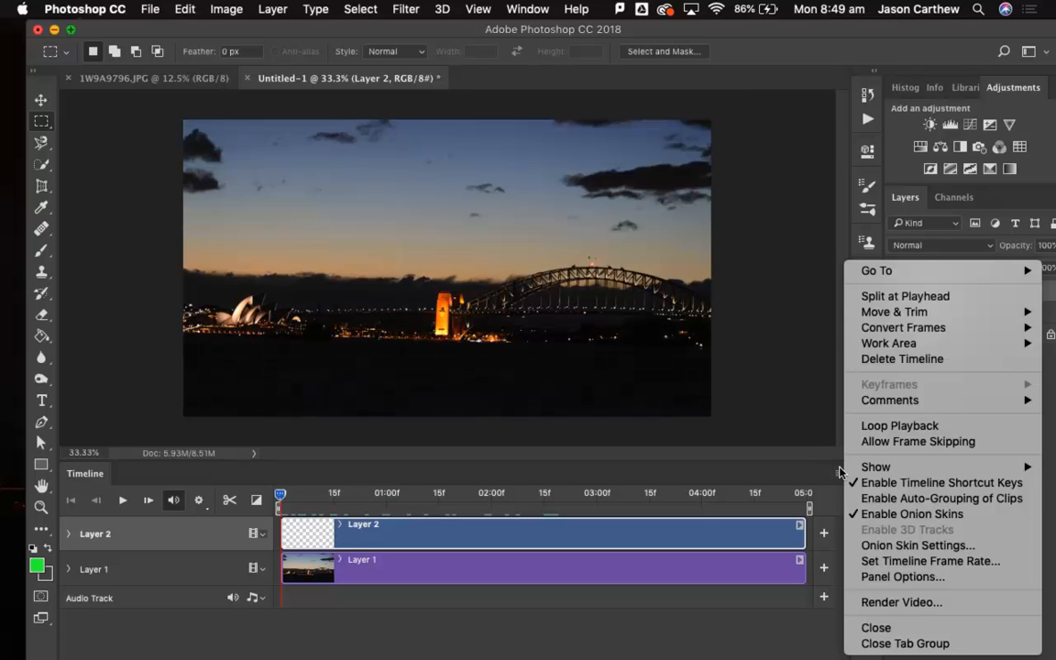
left_click(873, 546)
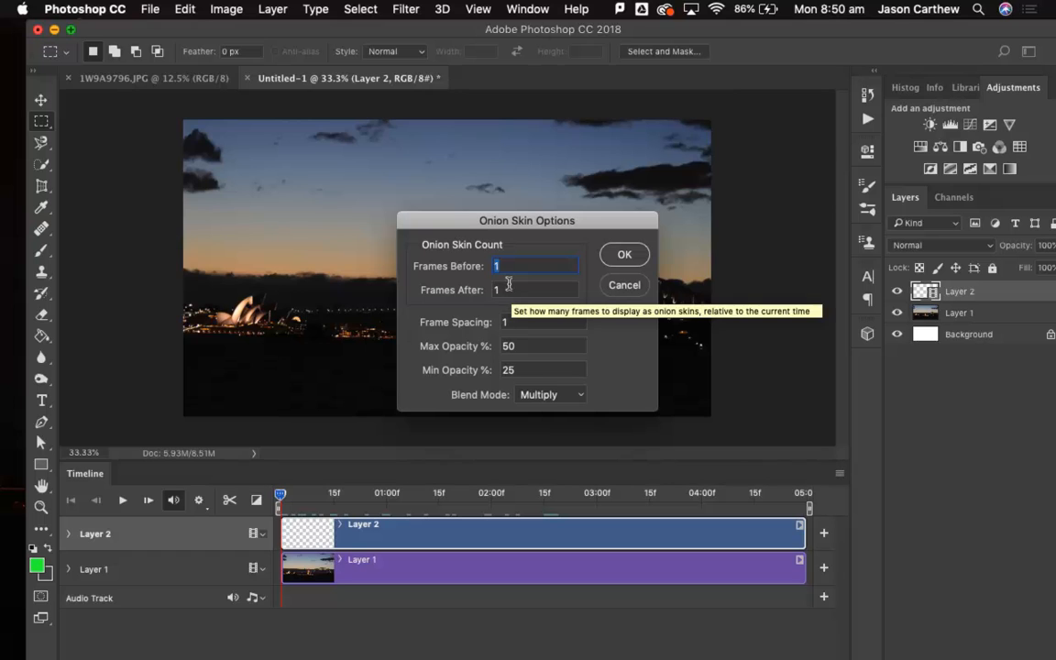
left_click(623, 256)
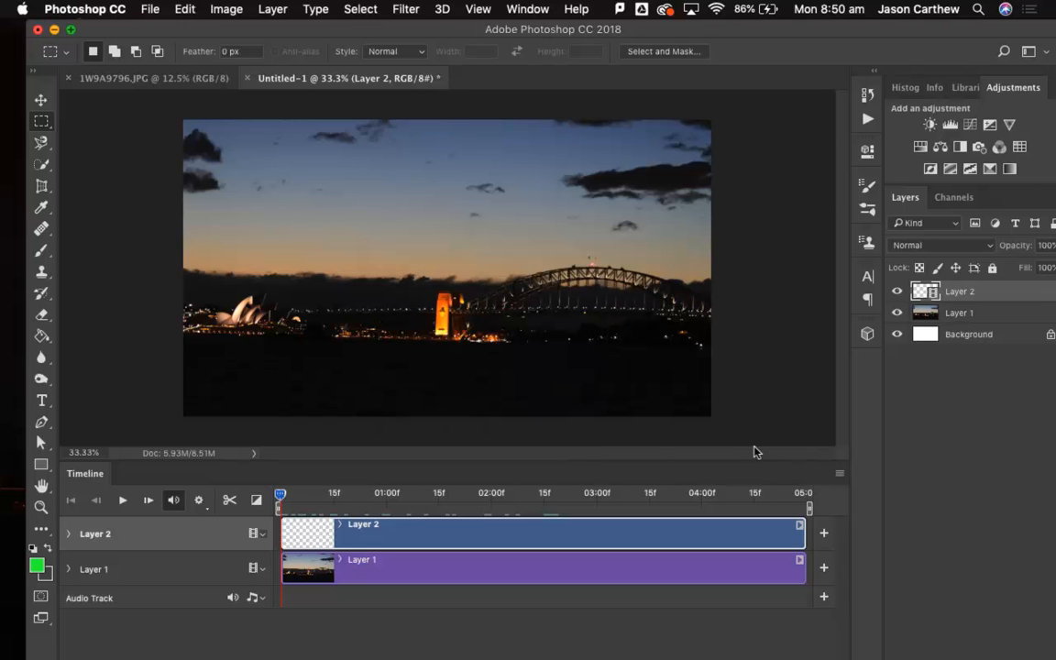
left_click(838, 472)
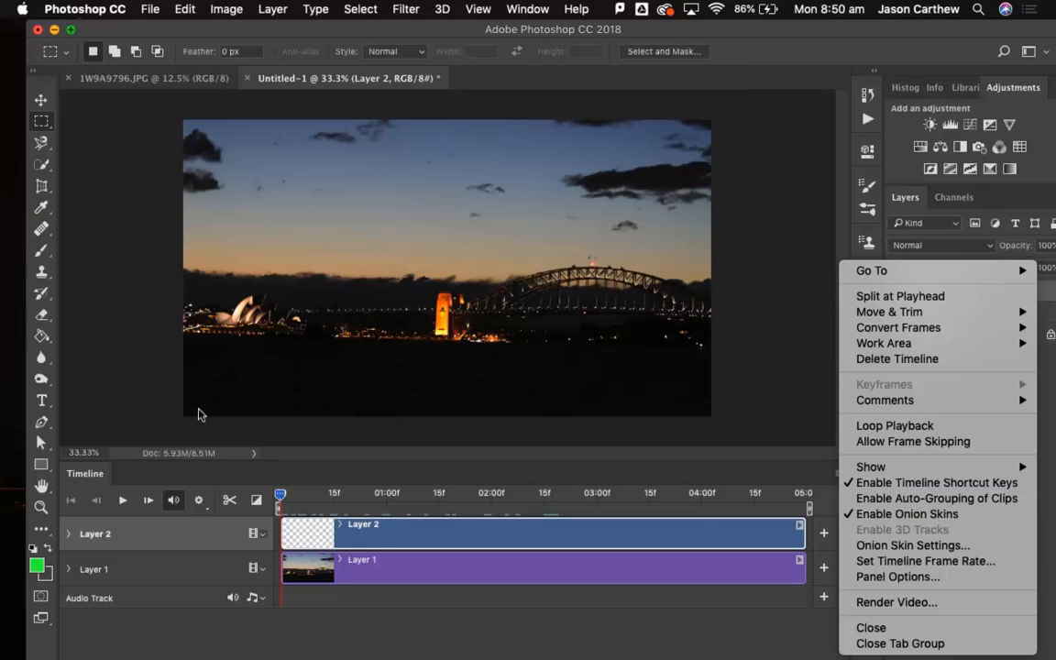
left_click(82, 294)
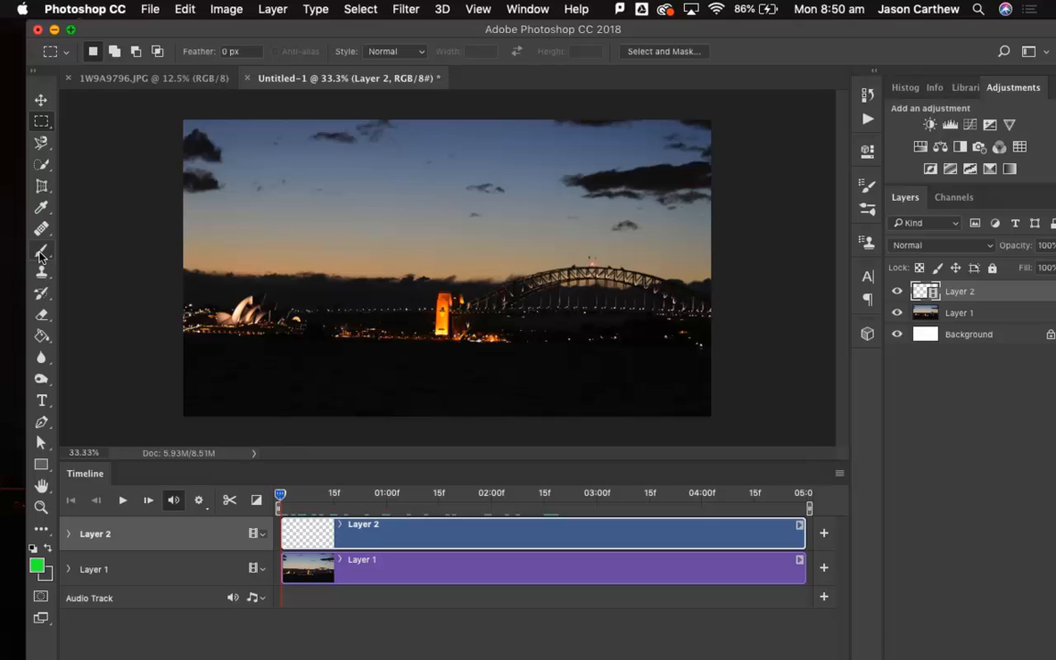
Choose the Brush tool and set the foreground color to white.
left_click(40, 251)
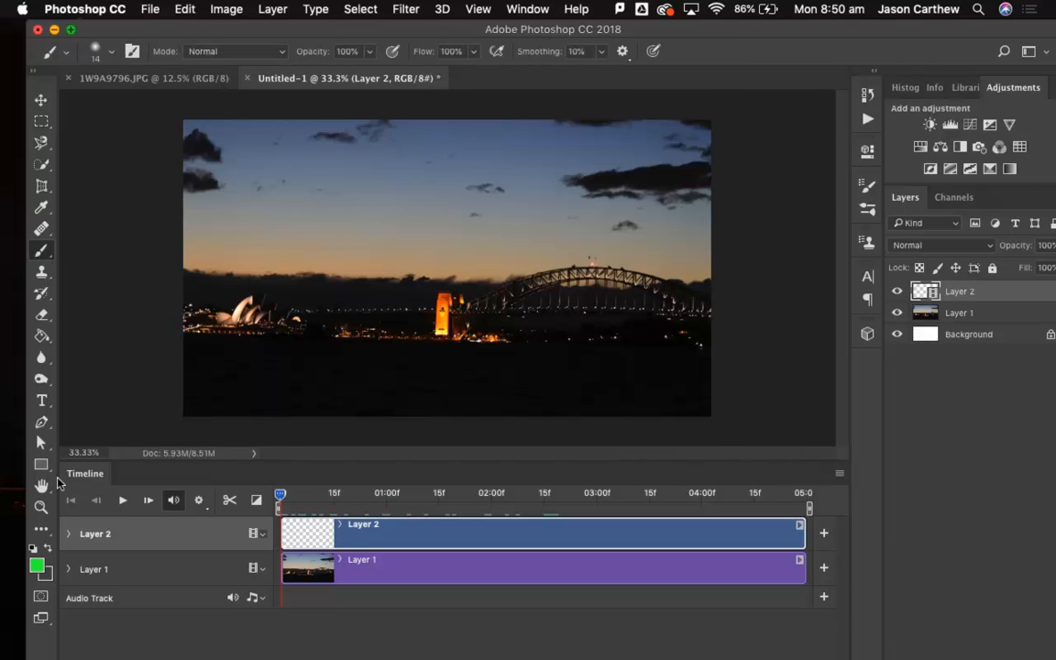
left_click(36, 561)
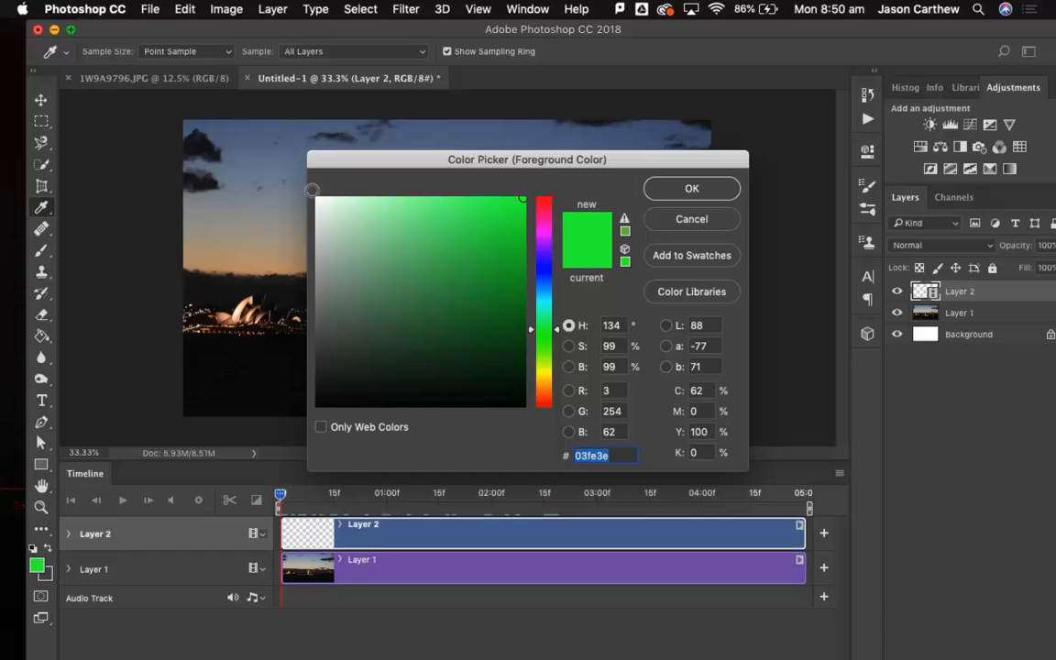
left_click(310, 190)
left_click(690, 188)
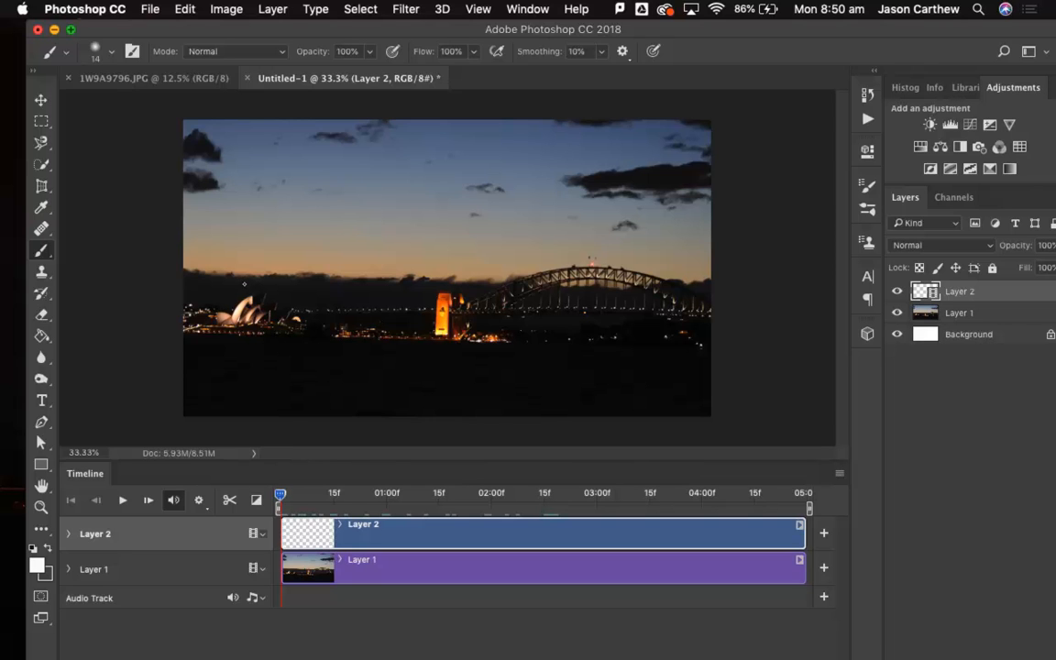
Paint a short white diagonal firework trail above the Opera House on each of the first two frames of Layer 2.
left_click_drag(245, 287, 263, 274)
key("Right")
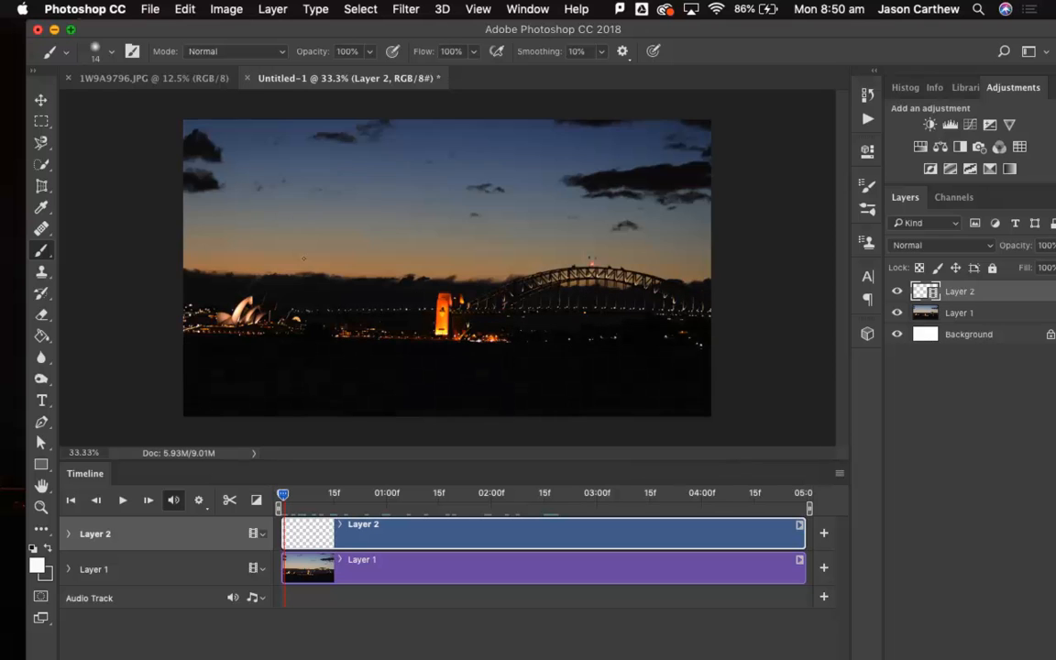
key("super+plus")
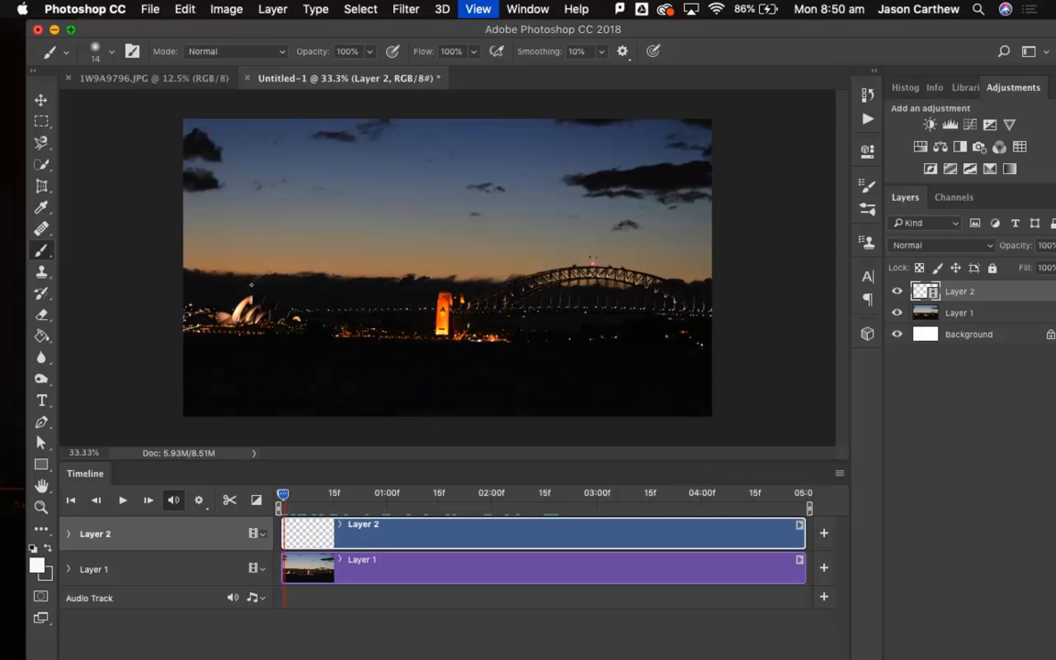
key("super+plus")
key("super+plus")
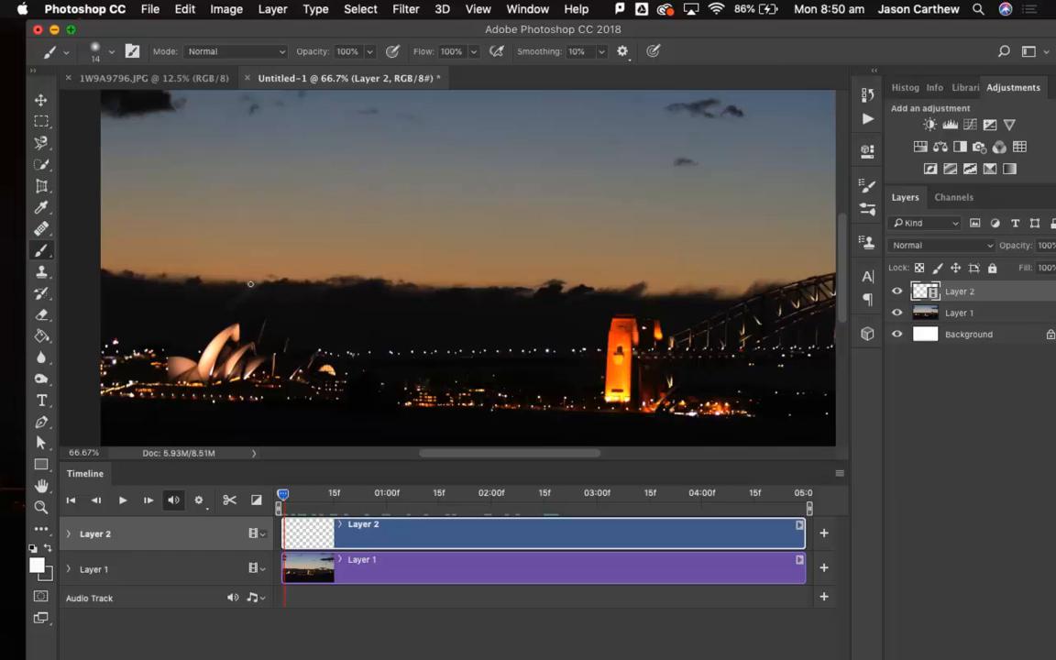
scroll(250, 284, "left", 3)
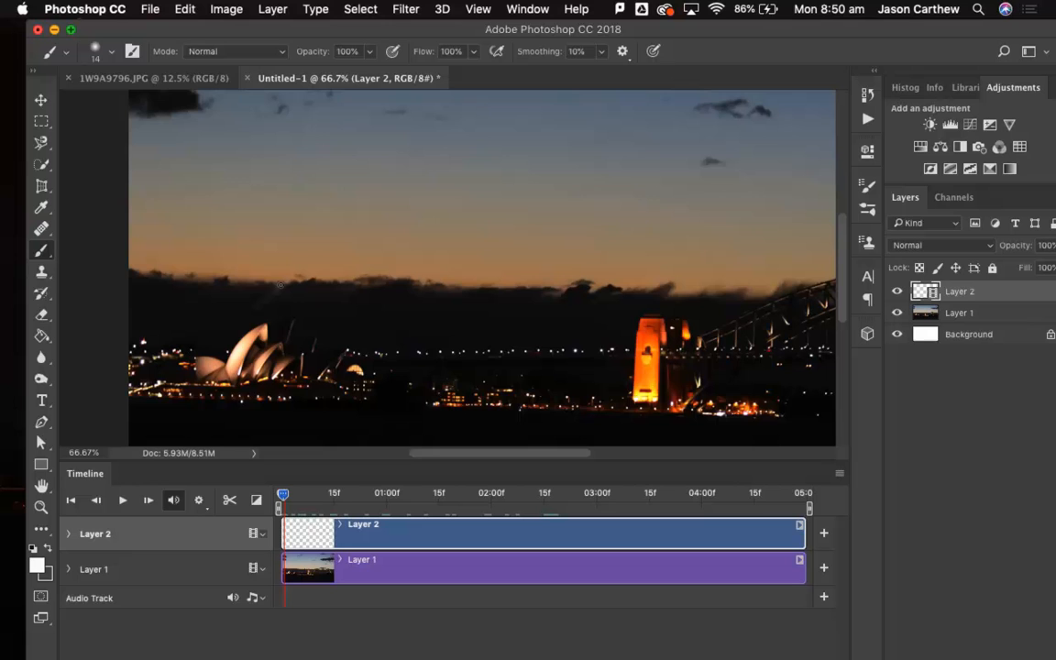
left_click_drag(264, 296, 295, 270)
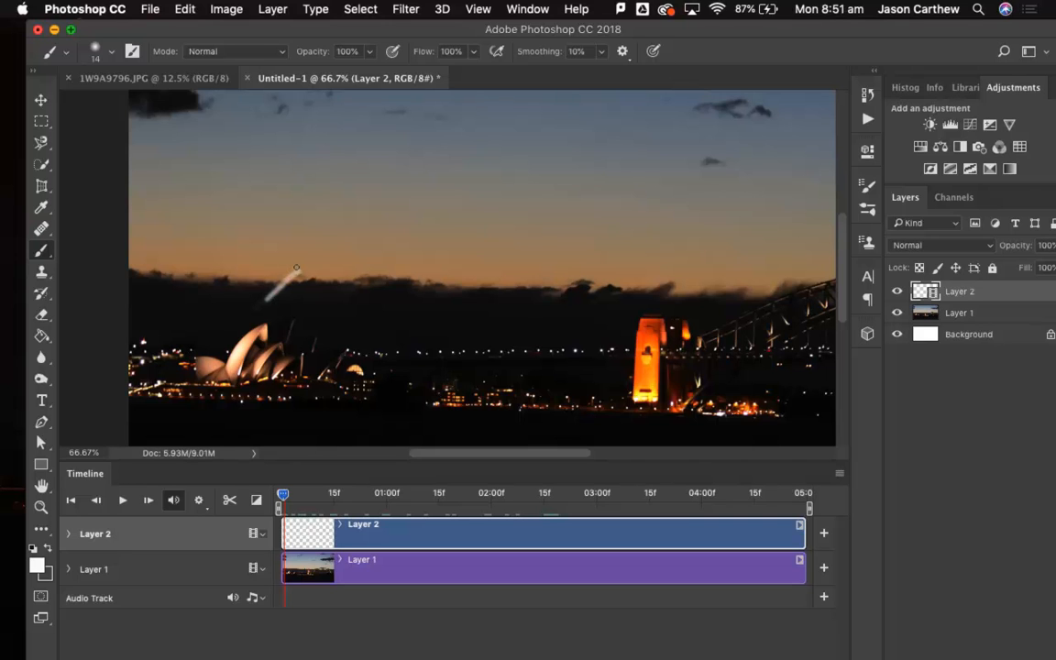
On each of the next five frames, paint one longer trail stroke rising from the cloud line towards the middle of the sky.
key("Right")
left_click_drag(281, 278, 316, 251)
key("Right")
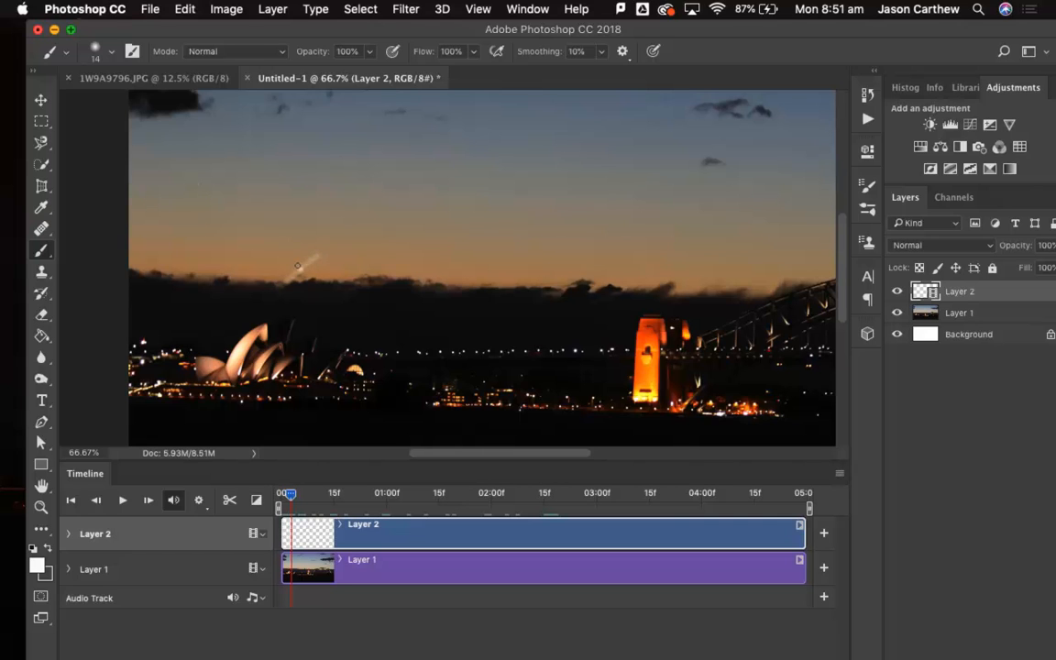
left_click_drag(287, 278, 351, 237)
key("Right")
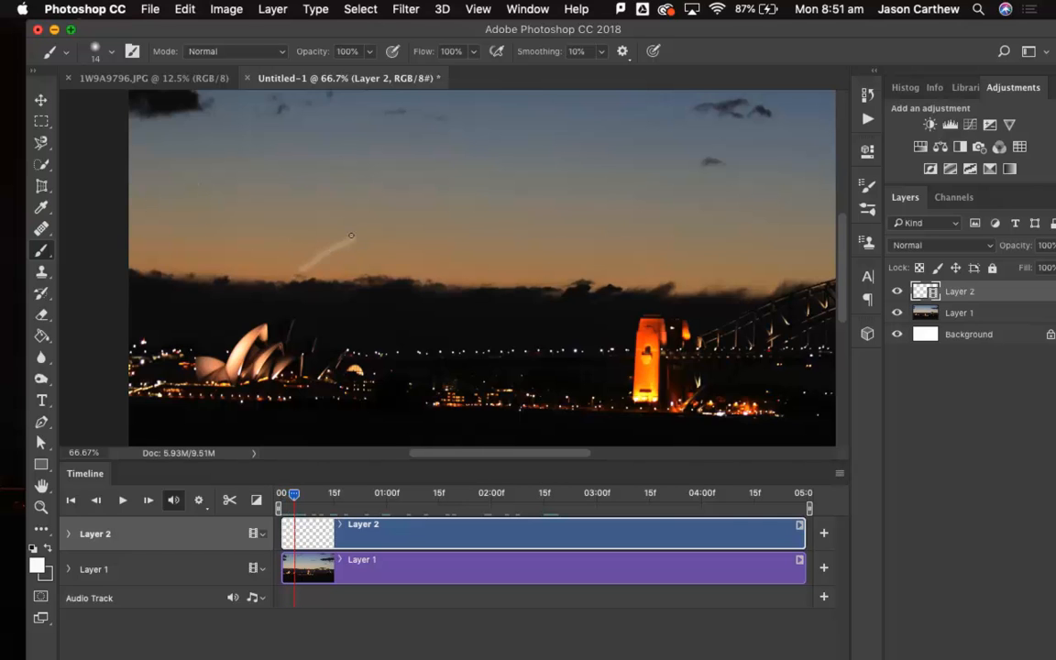
left_click_drag(302, 268, 400, 222)
key("Right")
left_click_drag(351, 248, 453, 205)
key("Right")
left_click_drag(396, 229, 514, 190)
Continue the trail over the next four frames, each stroke further along the arc towards the small cloud above the bridge.
key("Right")
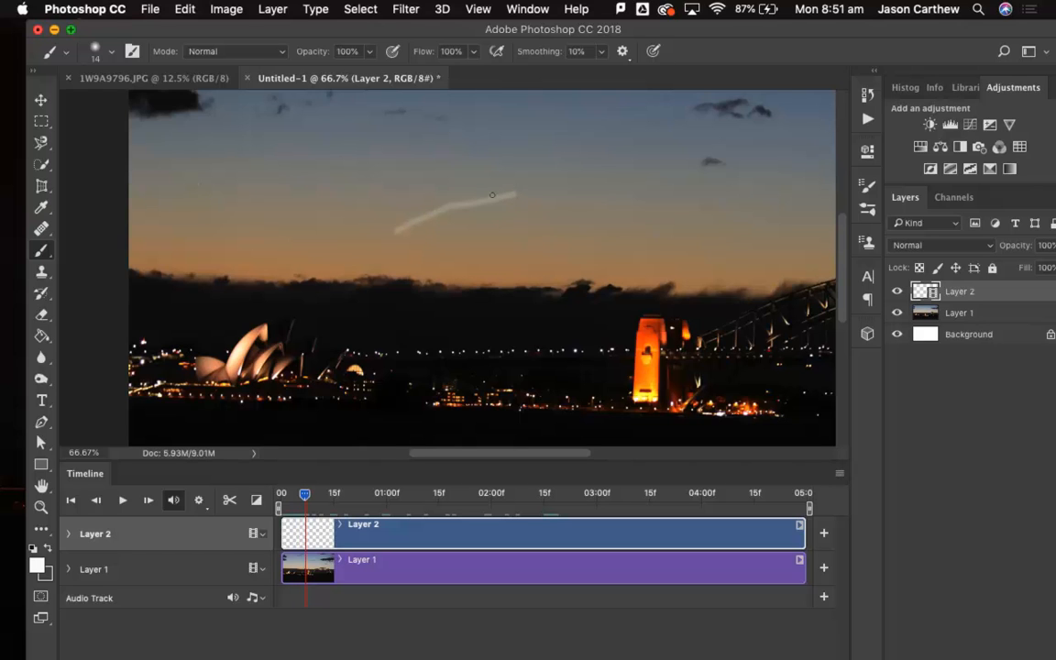
left_click_drag(396, 229, 590, 170)
key("Right")
left_click_drag(524, 189, 645, 159)
key("Right")
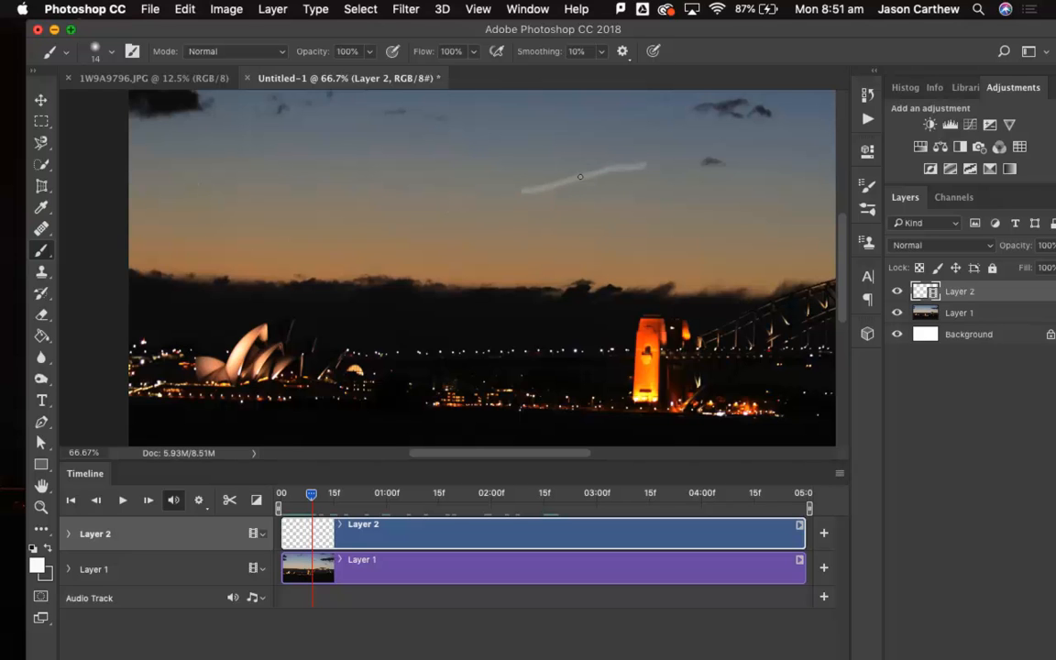
left_click_drag(578, 182, 689, 157)
key("Right")
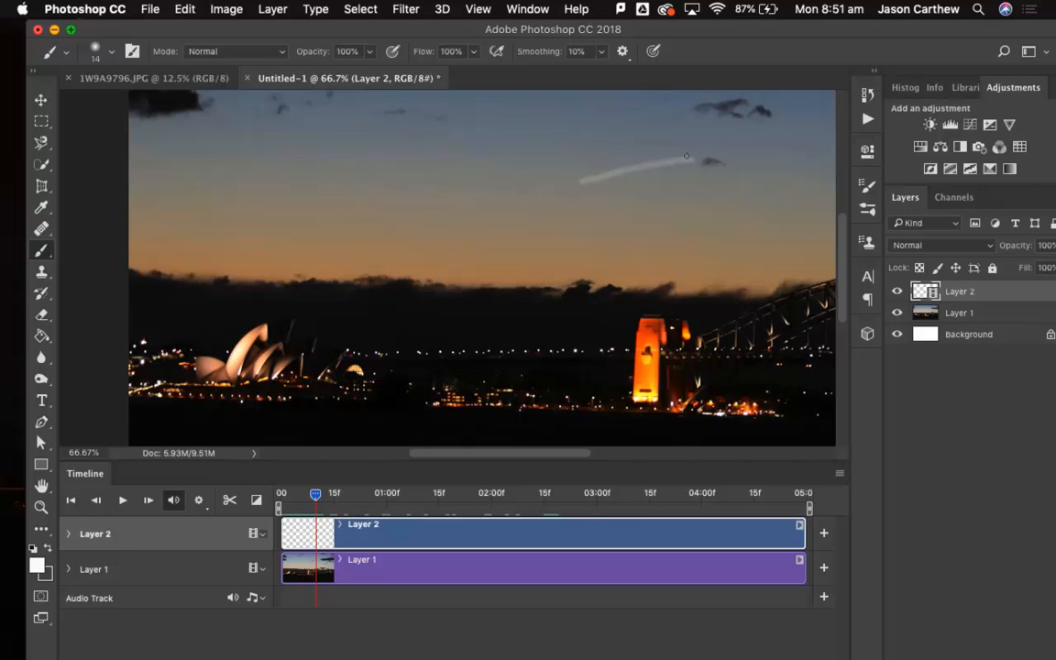
left_click_drag(619, 167, 738, 155)
Paint the end of the trail beside the small cloud above the bridge, advancing through the following frames.
key("Right")
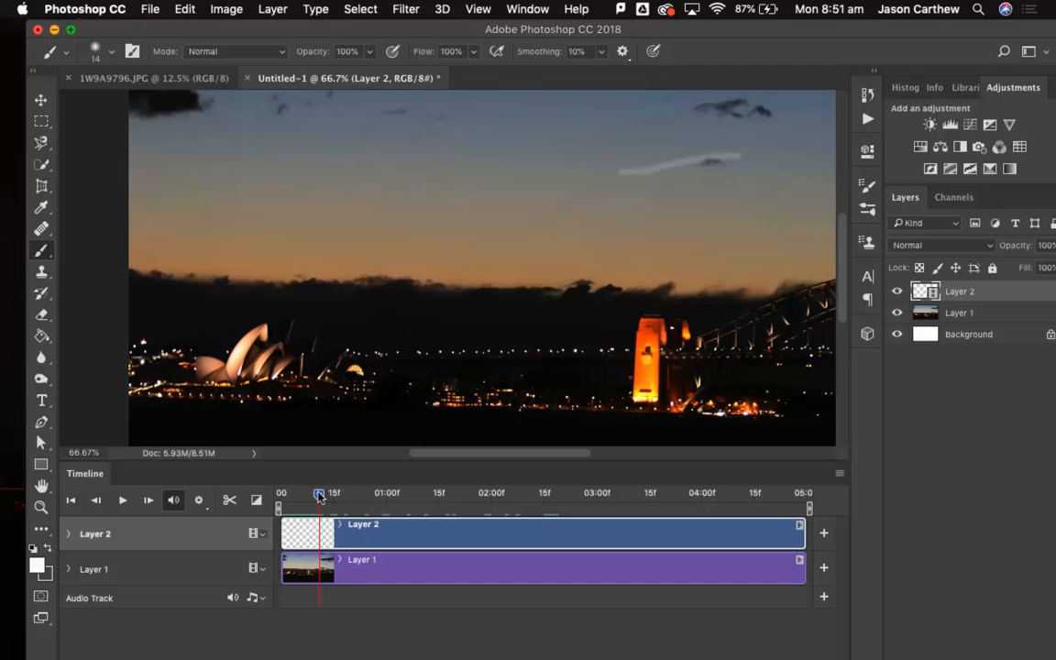
mouse_move(318, 496)
left_mouse_down()
mouse_move(277, 497)
mouse_move(317, 493)
left_mouse_up()
mouse_move(662, 162)
left_mouse_down()
mouse_move(726, 158)
mouse_move(745, 159)
mouse_move(715, 164)
mouse_move(743, 168)
left_mouse_up()
key("Right")
key("Right")
key("Right")
key("Right")
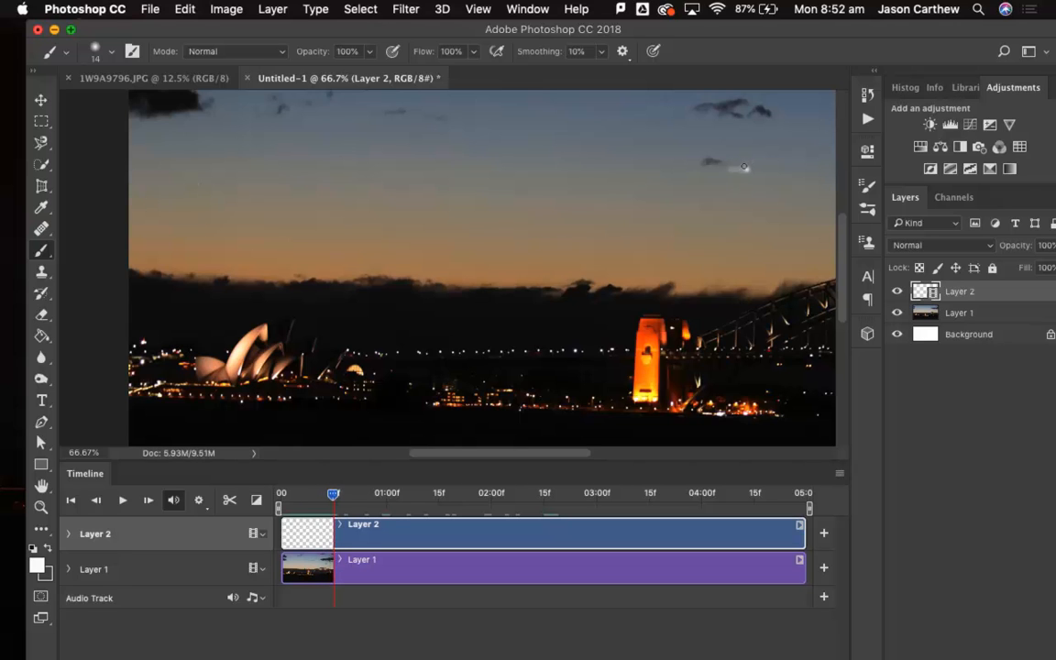
On the next frame, paint the first small strokes of a firework burst at the end of the trail.
key("Right")
left_click(750, 167)
mouse_move(745, 163)
left_mouse_down()
mouse_move(758, 180)
mouse_move(742, 184)
mouse_move(753, 187)
left_mouse_up()
Two frames further on, paint a larger star-shaped burst with separate sparks around it.
key("Right")
key("Right")
mouse_move(752, 153)
left_mouse_down()
mouse_move(752, 200)
mouse_move(771, 176)
mouse_move(734, 183)
mouse_move(746, 170)
mouse_move(761, 189)
left_mouse_up()
left_click(734, 150)
mouse_move(732, 137)
left_mouse_down()
mouse_move(756, 125)
mouse_move(792, 180)
left_mouse_up()
left_click_drag(751, 220, 753, 227)
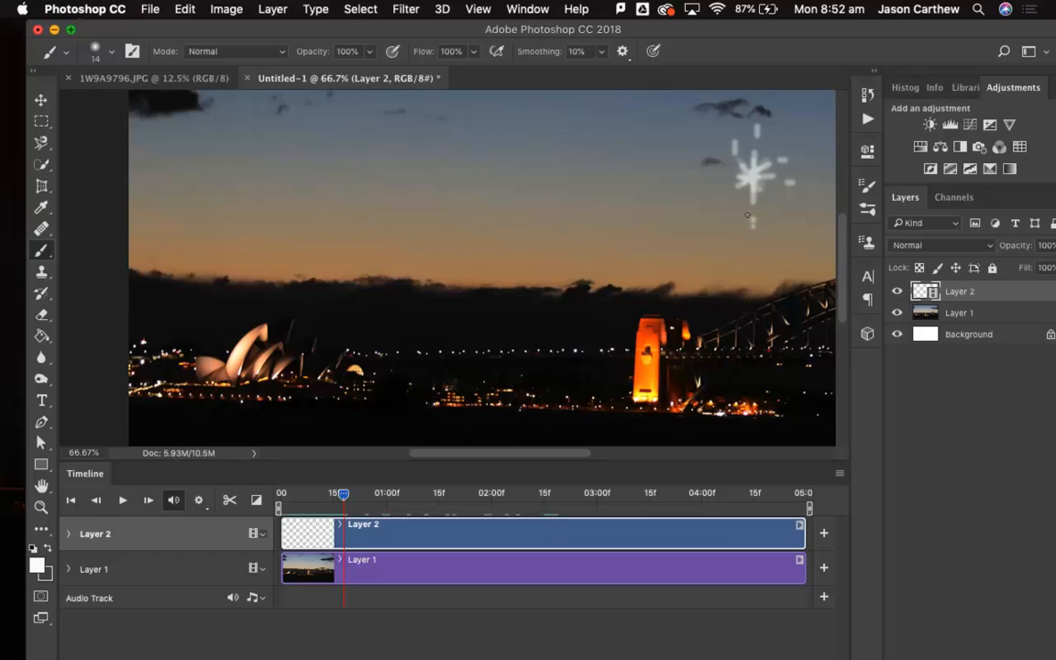
On the next frame, paint six spark strokes extending outward from the sparks around the star.
key("Right")
left_click_drag(756, 129, 756, 113)
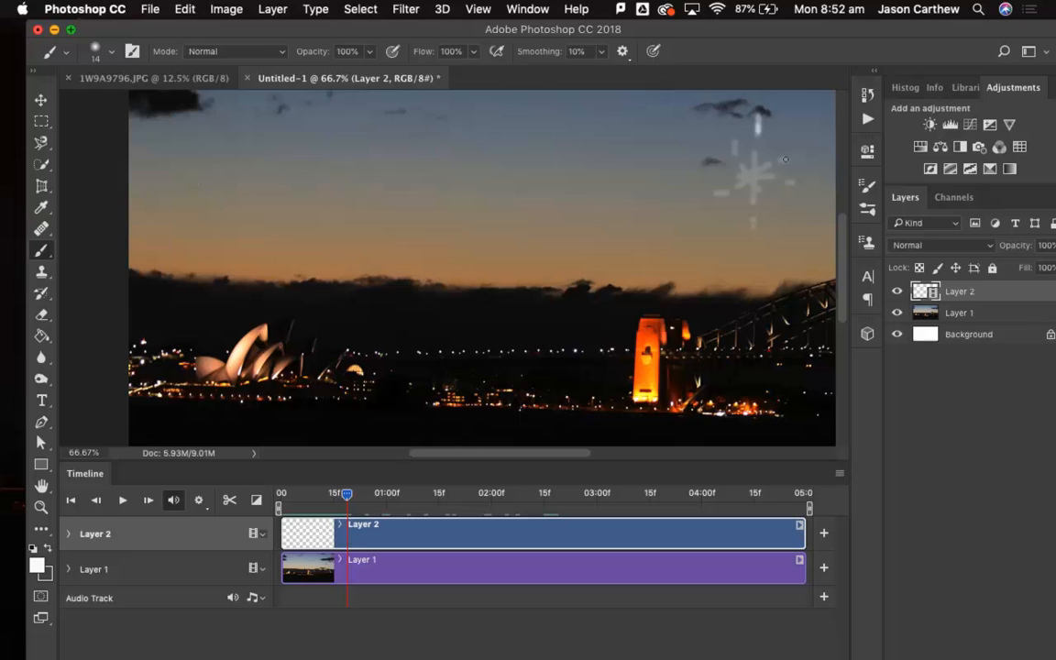
mouse_move(781, 160)
left_mouse_down()
mouse_move(818, 157)
mouse_move(799, 183)
mouse_move(813, 189)
left_mouse_up()
left_click_drag(754, 222, 750, 243)
left_click_drag(728, 194, 692, 195)
left_click_drag(736, 149, 703, 150)
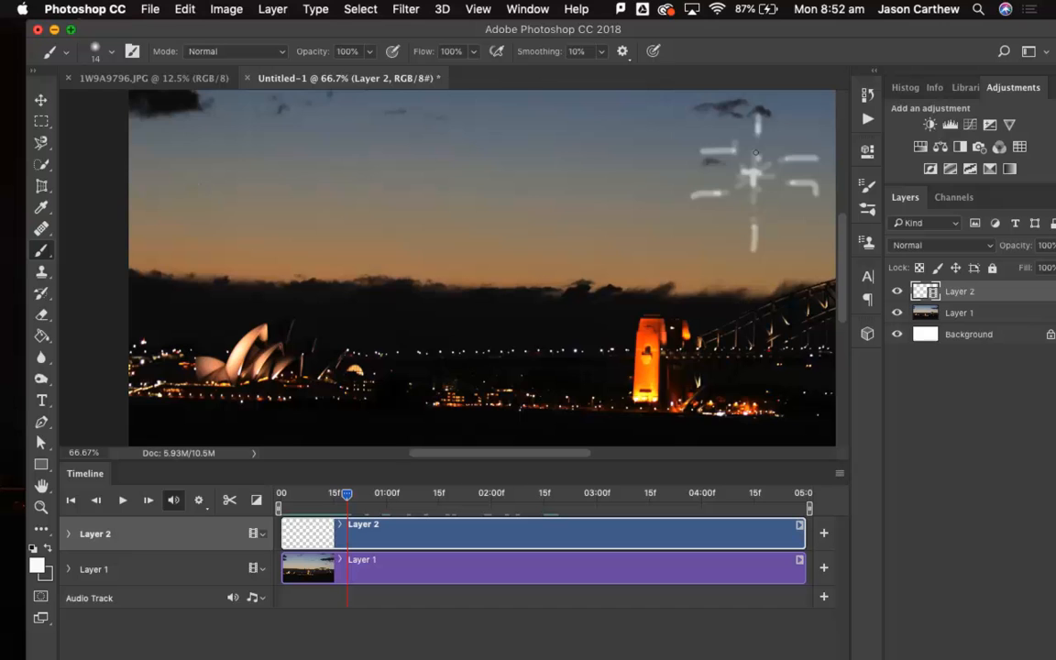
Advance one frame and paint the six sparks further out from the burst's empty centre.
key("Right")
mouse_move(756, 104)
left_mouse_down()
mouse_move(755, 123)
mouse_move(686, 150)
left_mouse_up()
left_click_drag(719, 192, 678, 202)
left_click_drag(752, 229, 753, 259)
left_click_drag(798, 184, 823, 198)
left_click_drag(793, 156, 824, 159)
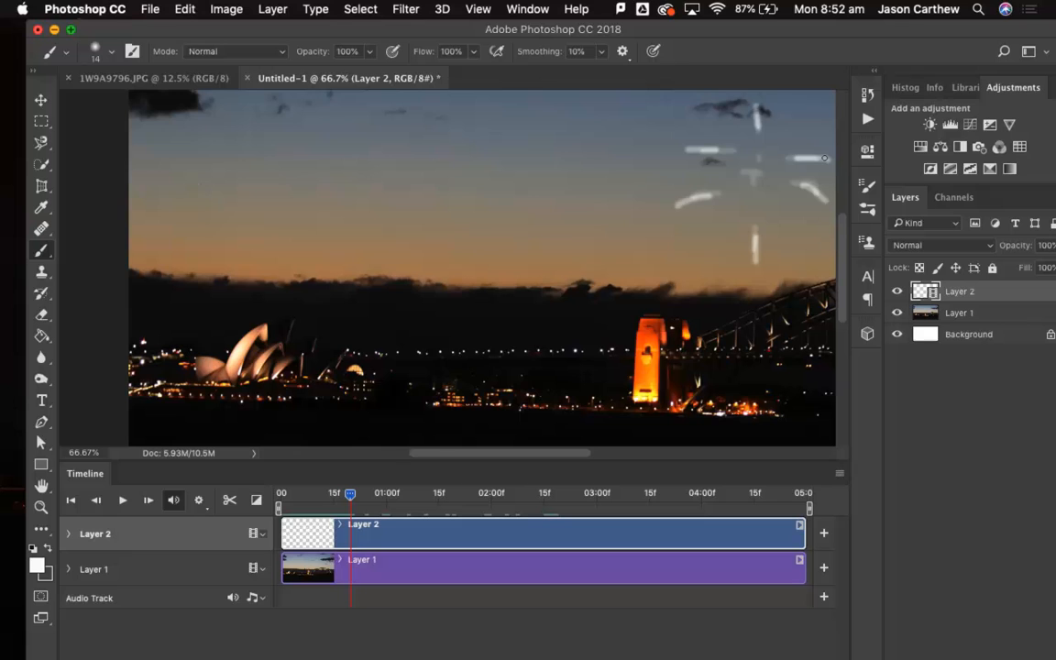
Advance one frame and paint the side sparks curving downward plus a short vertical spark below the burst's centre.
key("Right")
mouse_move(700, 148)
left_mouse_down()
mouse_move(650, 176)
mouse_move(657, 226)
left_mouse_up()
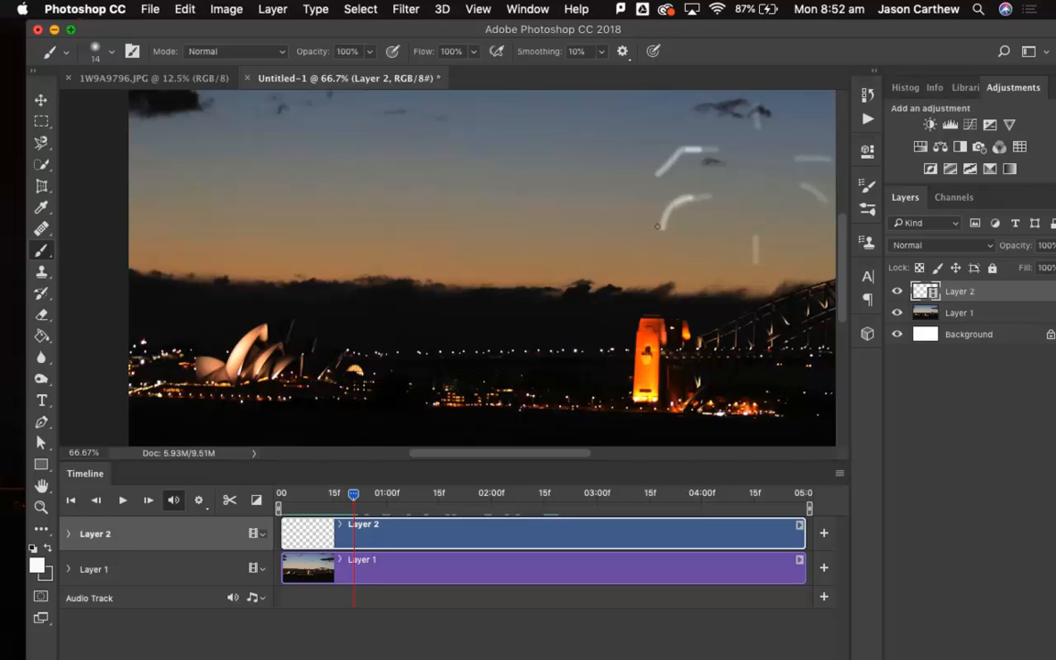
left_click_drag(754, 248, 753, 270)
scroll(766, 213, "right", 3)
scroll(766, 212, "right", 3)
left_click_drag(671, 189, 694, 237)
left_click_drag(667, 157, 714, 183)
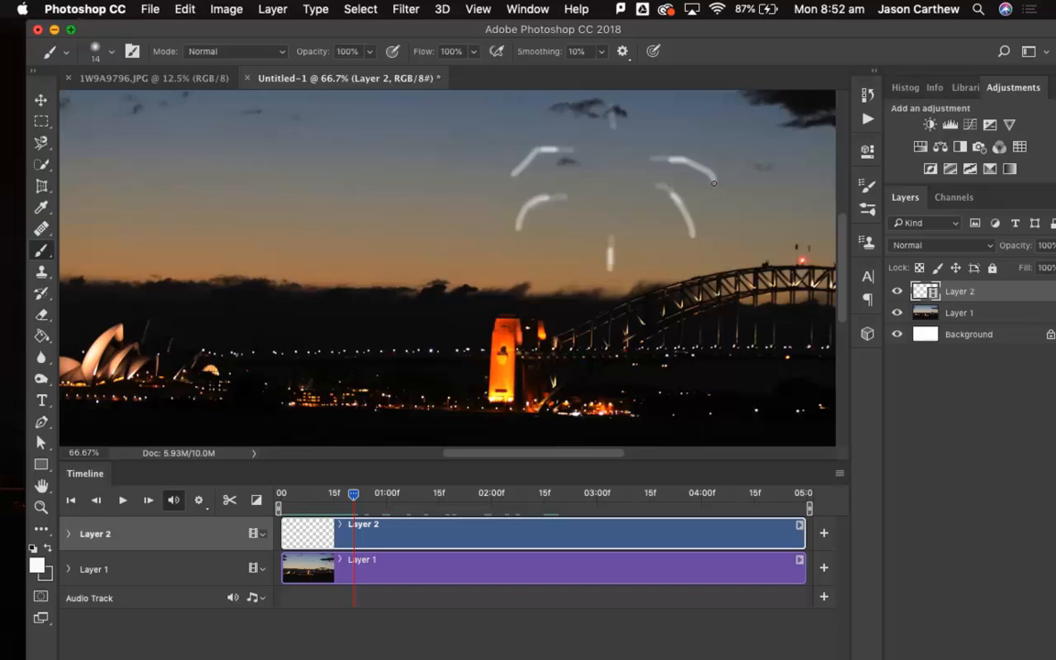
On the following frame, paint the five sparks falling lower, with the central one reaching the bridge arch.
key("Right")
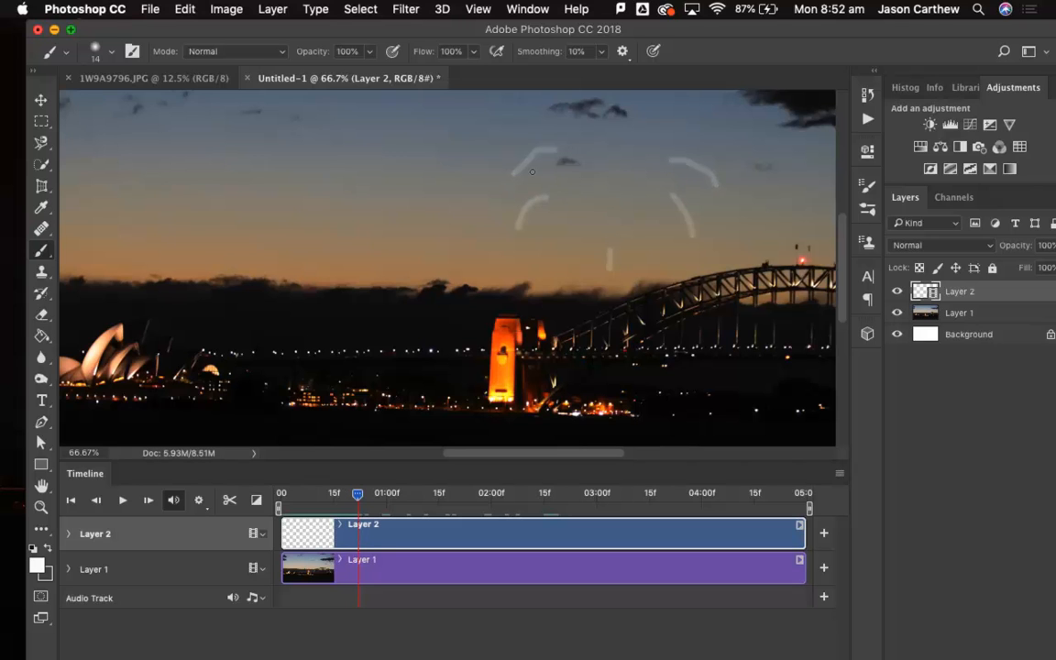
mouse_move(526, 155)
left_mouse_down()
mouse_move(495, 208)
mouse_move(510, 257)
left_mouse_up()
left_click_drag(607, 258, 610, 306)
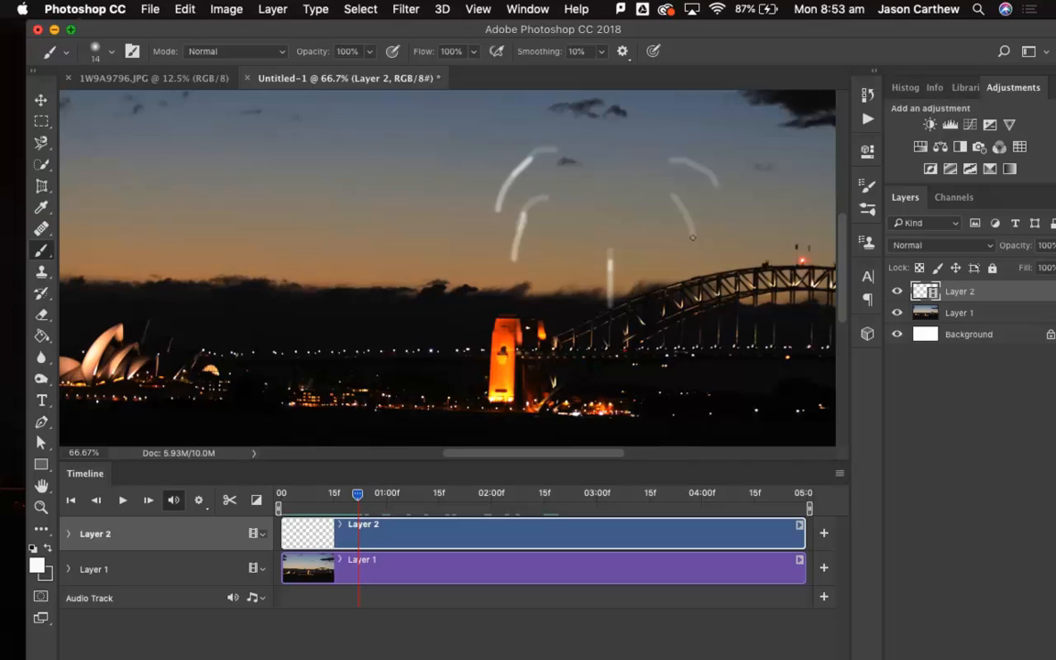
left_click_drag(680, 201, 697, 266)
left_click_drag(698, 169, 728, 228)
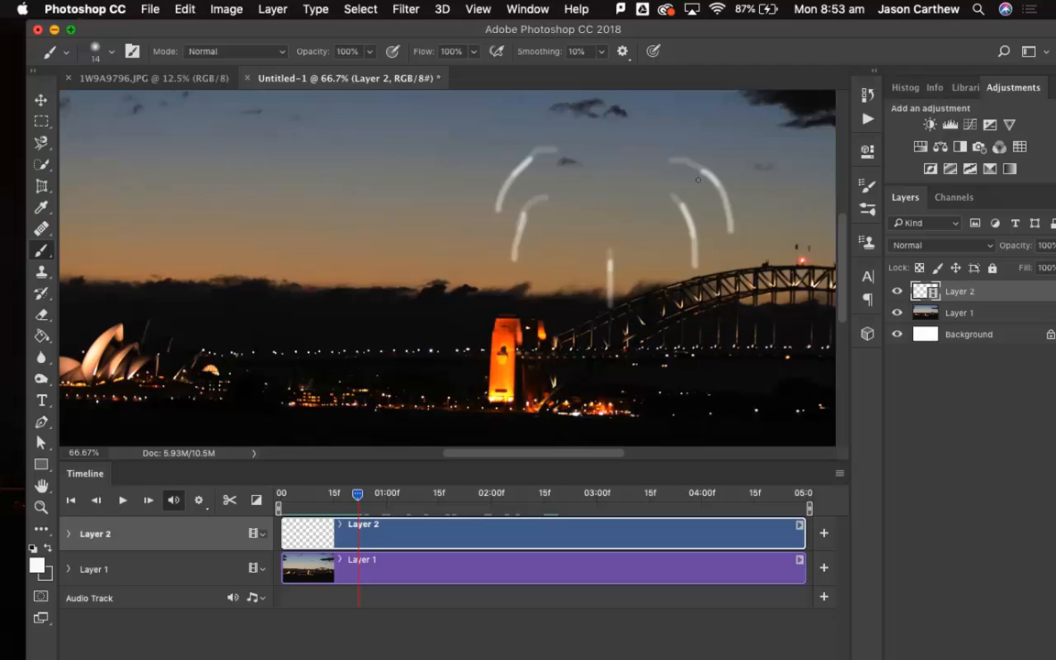
Return the playhead to the start of the timeline and add a new blank video layer above Layer 2.
left_click_drag(357, 494, 203, 506)
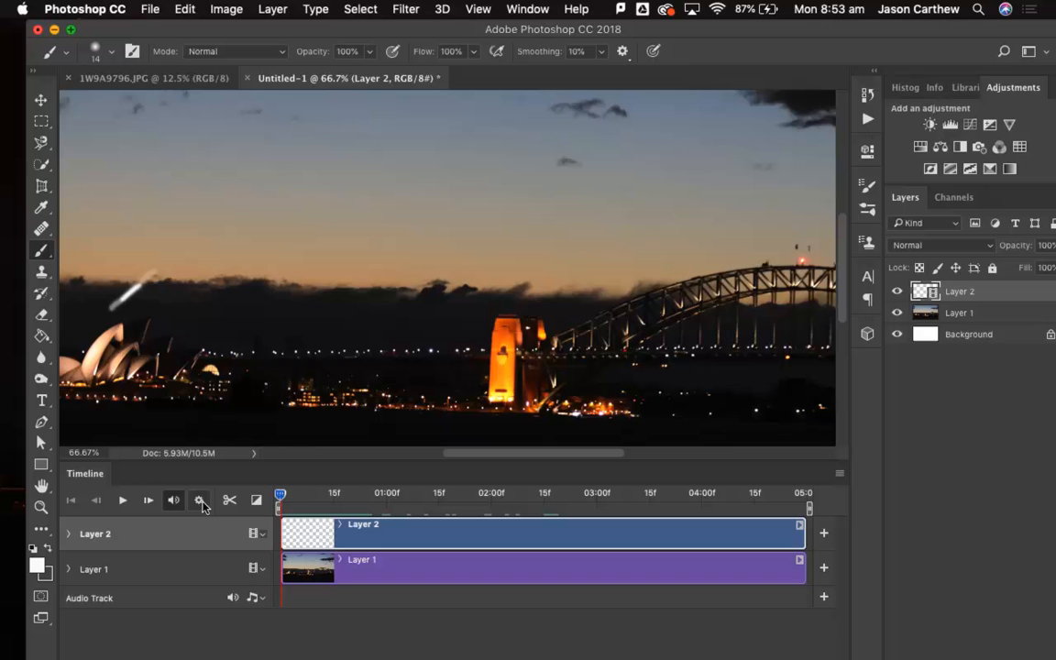
left_click(150, 9)
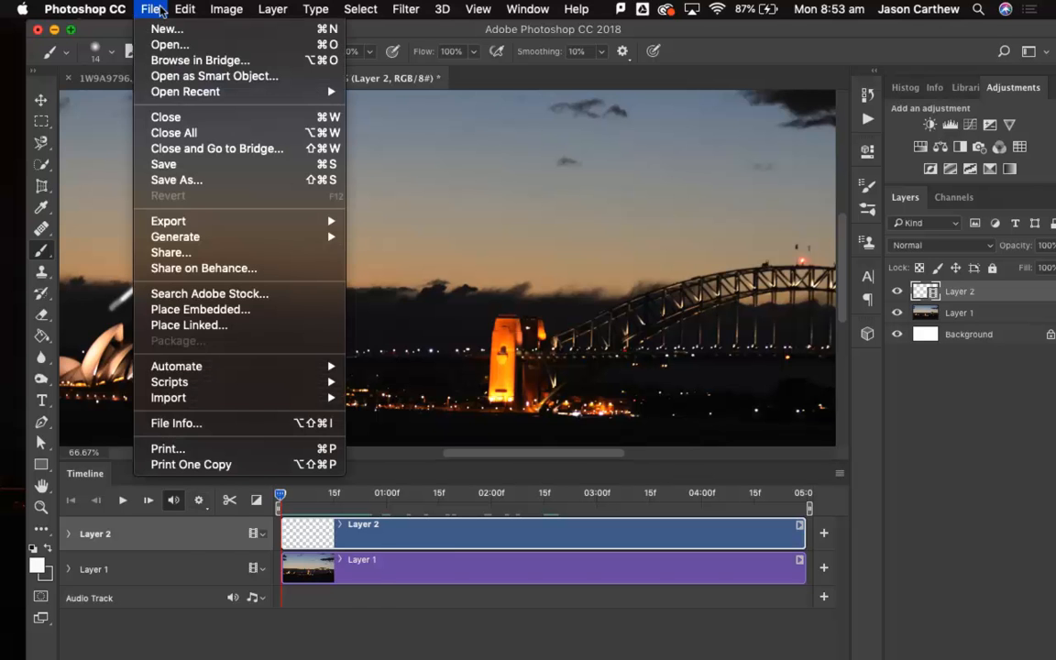
mouse_move(275, 8)
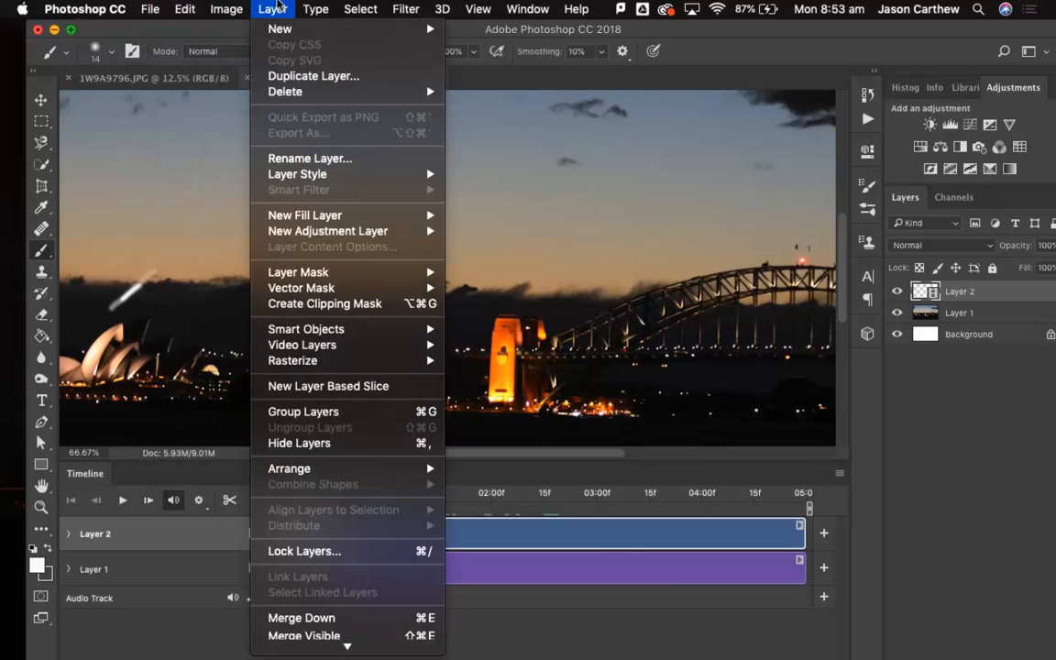
mouse_move(317, 344)
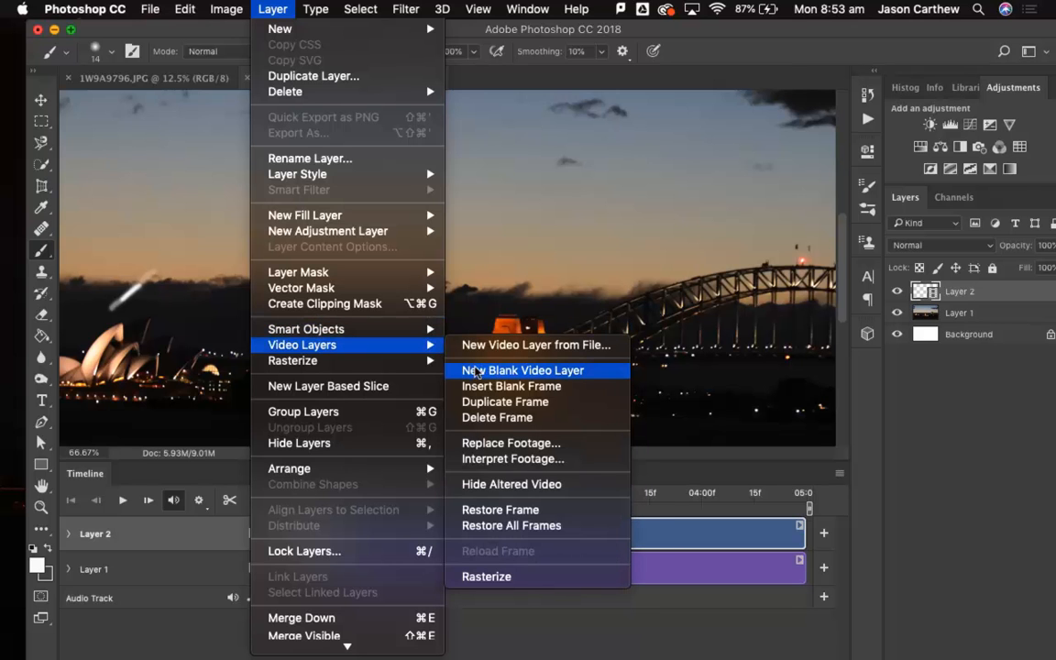
left_click(476, 371)
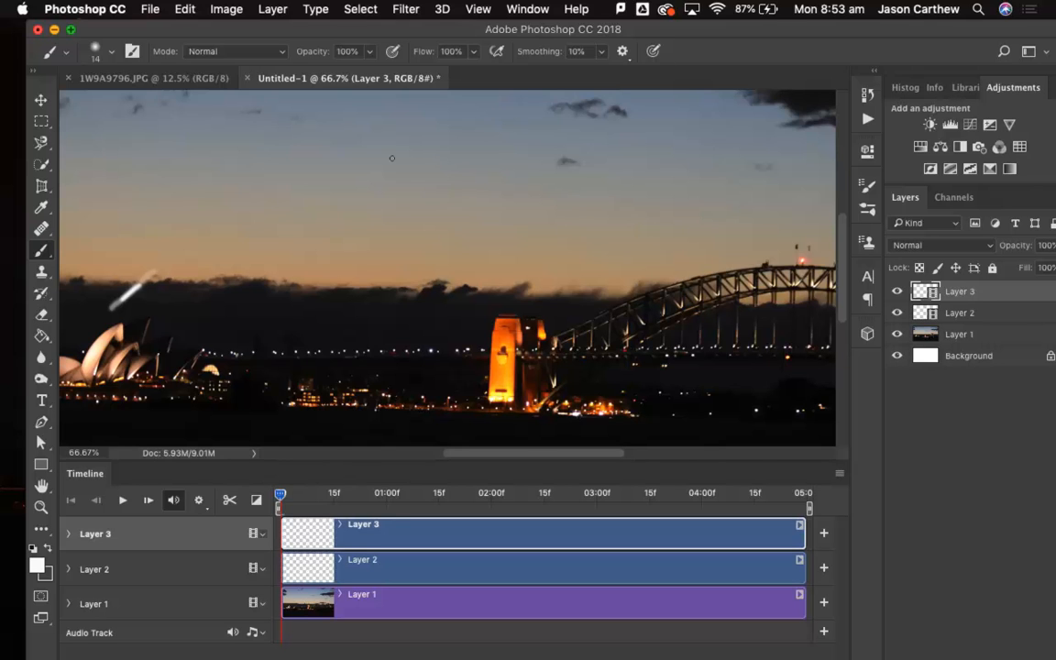
Hand-letter the word SYDNEY in white across the sky on the first frame of Layer 3.
mouse_move(369, 133)
left_mouse_down()
mouse_move(367, 164)
mouse_move(337, 173)
left_mouse_up()
mouse_move(382, 132)
left_mouse_down()
mouse_move(387, 146)
mouse_move(416, 133)
mouse_move(397, 171)
left_mouse_up()
mouse_move(429, 136)
left_mouse_down()
mouse_move(428, 180)
mouse_move(457, 171)
mouse_move(431, 180)
left_mouse_up()
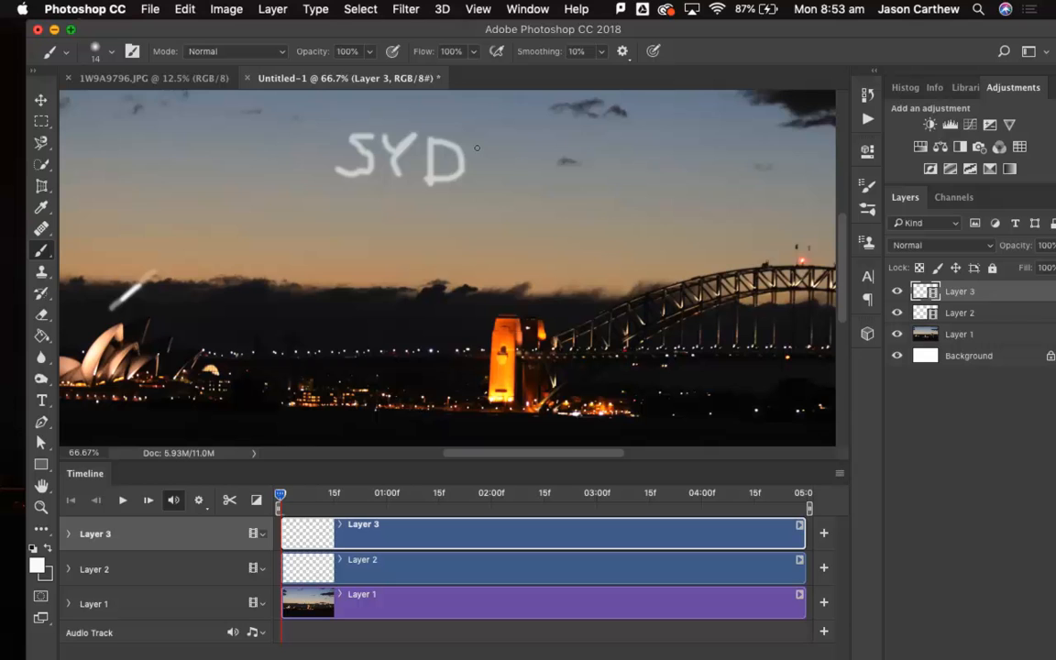
mouse_move(472, 142)
left_mouse_down()
mouse_move(472, 180)
mouse_move(474, 144)
mouse_move(494, 173)
mouse_move(500, 130)
mouse_move(532, 175)
mouse_move(551, 169)
mouse_move(525, 152)
mouse_move(556, 153)
mouse_move(534, 138)
mouse_move(602, 156)
left_mouse_up()
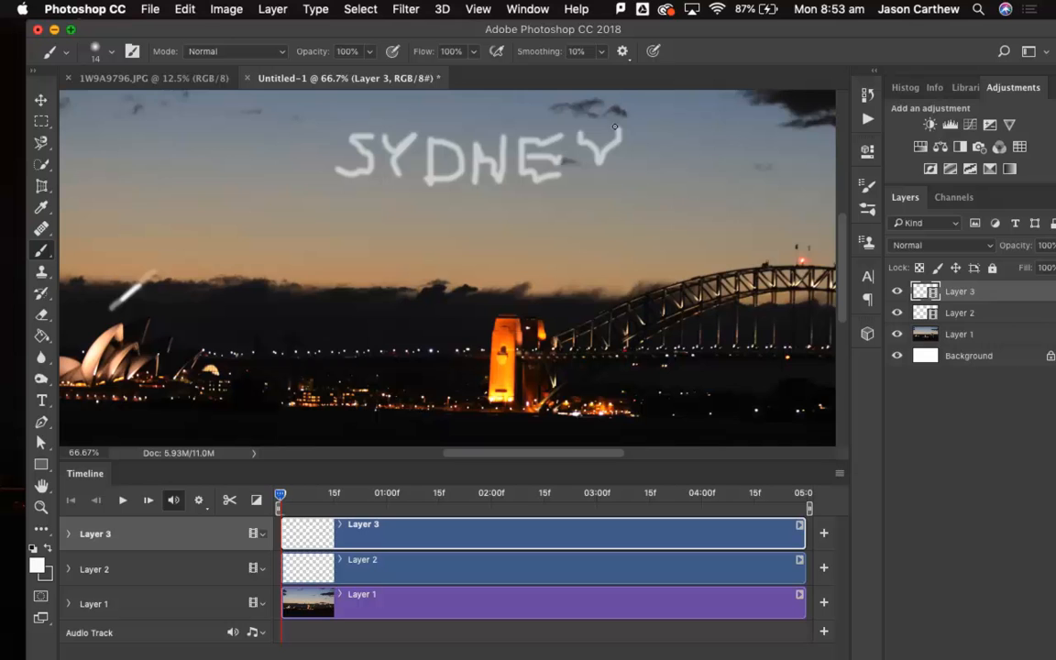
Advance to the second frame and hand-letter SYDNEY in white on Layer 3, roughly tracing the faint onion-skin lettering.
key("Right")
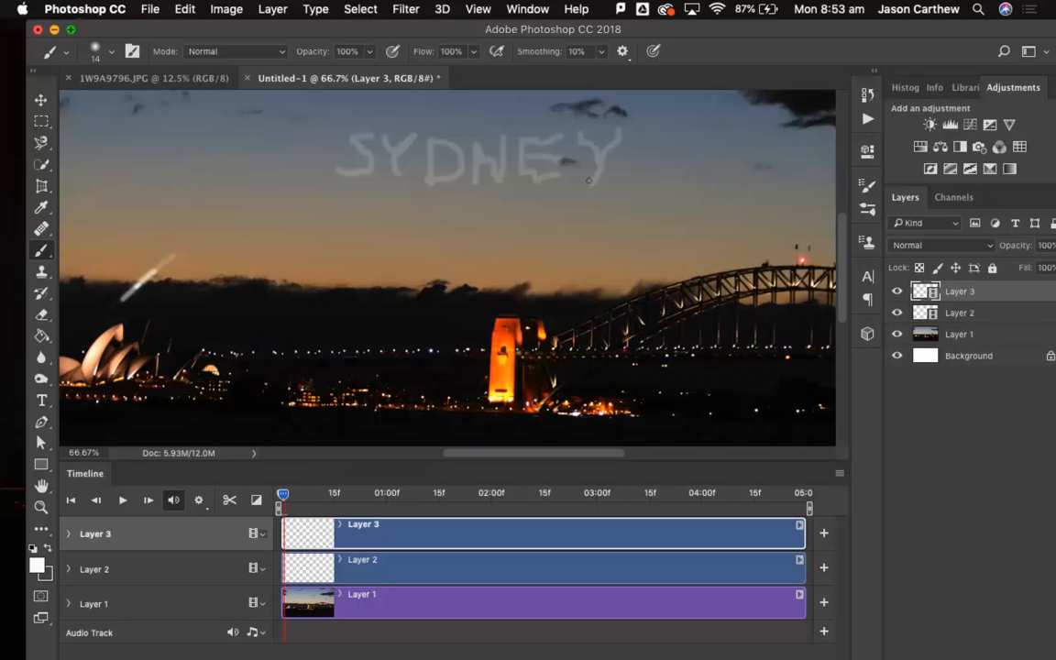
mouse_move(373, 133)
left_mouse_down()
mouse_move(367, 170)
mouse_move(344, 168)
mouse_move(338, 155)
mouse_move(389, 141)
mouse_move(397, 153)
mouse_move(418, 129)
mouse_move(394, 149)
mouse_move(399, 181)
left_mouse_up()
left_click_drag(428, 144, 428, 181)
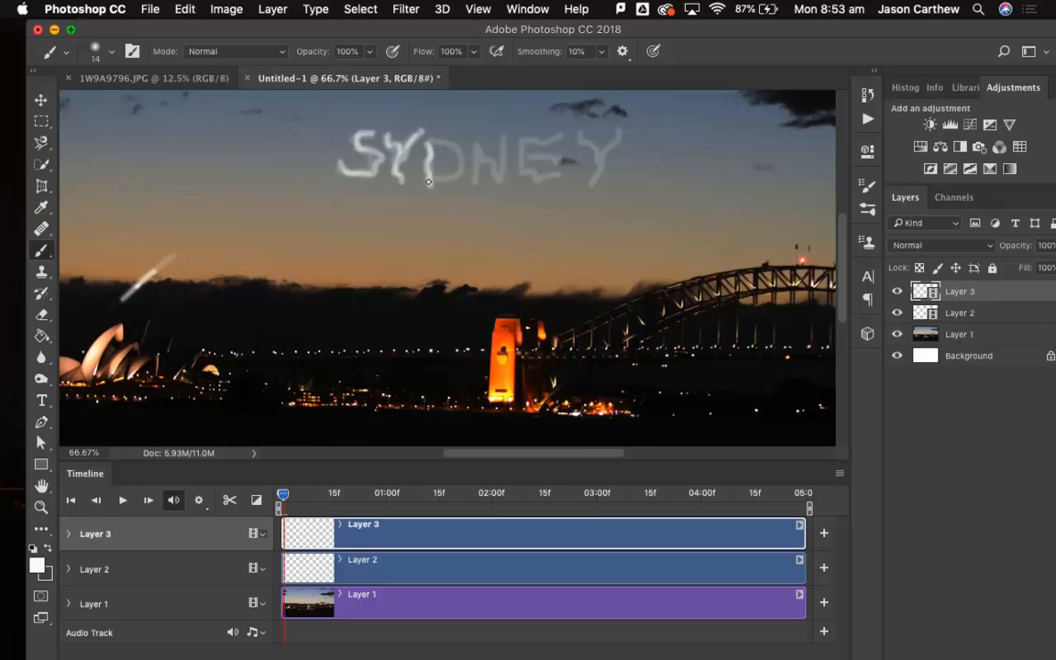
mouse_move(427, 140)
left_mouse_down()
mouse_move(458, 172)
mouse_move(416, 178)
mouse_move(468, 182)
mouse_move(465, 144)
mouse_move(500, 176)
mouse_move(501, 140)
mouse_move(558, 135)
mouse_move(519, 142)
mouse_move(551, 156)
mouse_move(521, 158)
mouse_move(527, 174)
mouse_move(557, 177)
left_mouse_up()
mouse_move(579, 133)
left_mouse_down()
mouse_move(601, 155)
mouse_move(620, 128)
mouse_move(596, 178)
left_mouse_up()
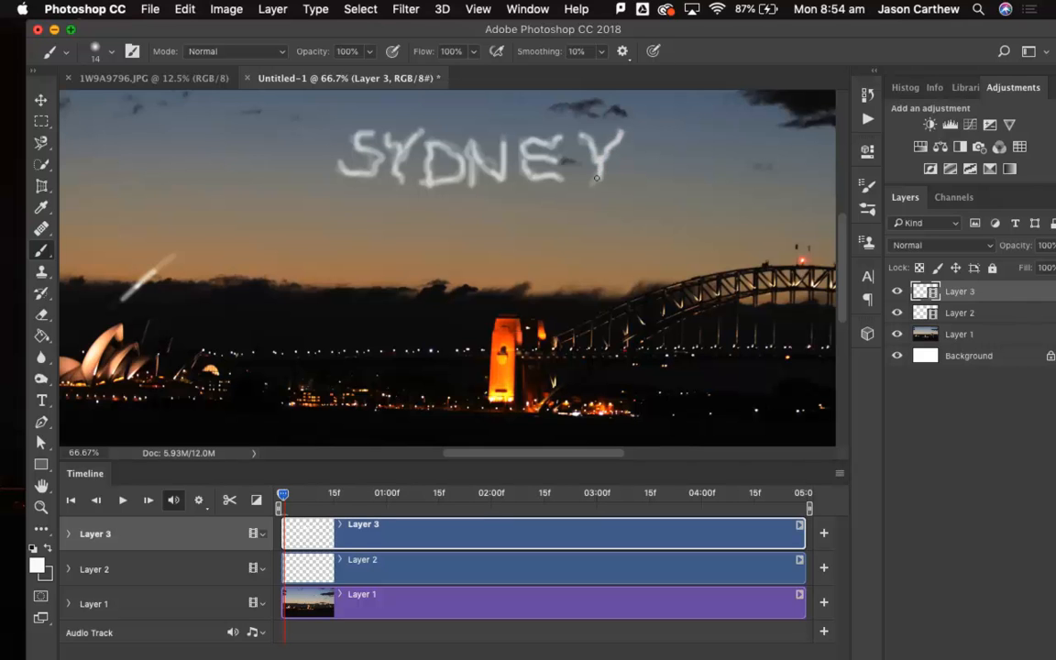
On the third frame of Layer 3, redraw the white SYDNEY lettering over the onion-skin guide with slight variations.
key("Right")
mouse_move(373, 136)
left_mouse_down()
mouse_move(359, 138)
mouse_move(375, 171)
mouse_move(341, 173)
left_mouse_up()
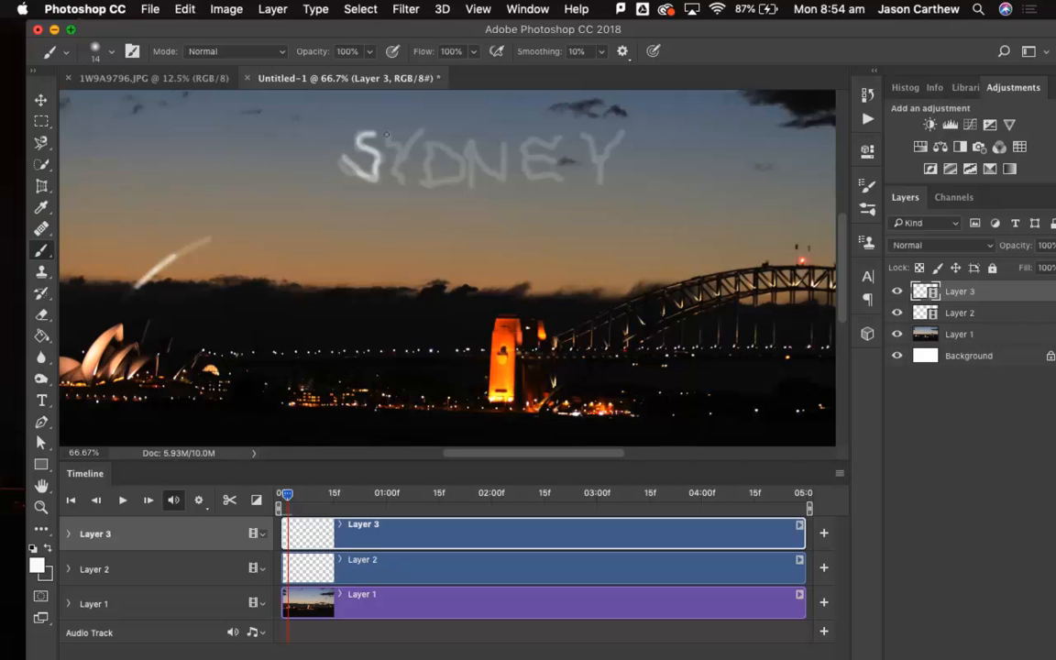
mouse_move(394, 138)
left_mouse_down()
mouse_move(394, 187)
mouse_move(416, 125)
mouse_move(431, 147)
mouse_move(424, 181)
mouse_move(451, 167)
mouse_move(447, 147)
mouse_move(430, 145)
mouse_move(474, 162)
mouse_move(470, 175)
mouse_move(470, 147)
mouse_move(500, 179)
mouse_move(502, 143)
mouse_move(553, 142)
mouse_move(533, 137)
mouse_move(521, 140)
mouse_move(525, 154)
mouse_move(550, 161)
mouse_move(519, 160)
mouse_move(558, 180)
left_mouse_up()
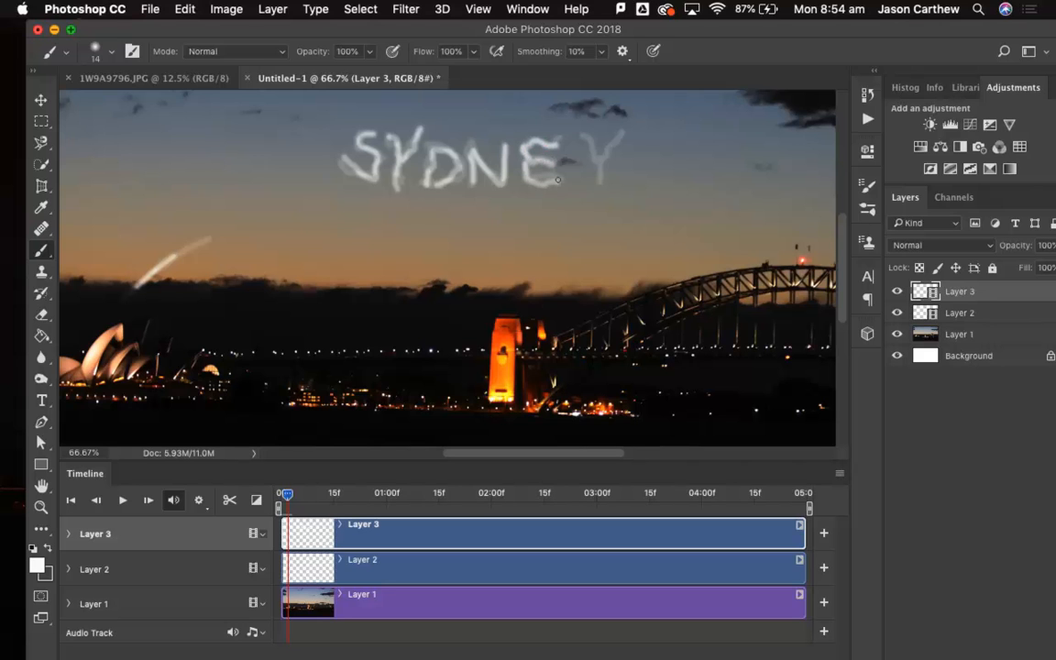
mouse_move(583, 137)
left_mouse_down()
mouse_move(589, 155)
mouse_move(621, 133)
mouse_move(592, 181)
left_mouse_up()
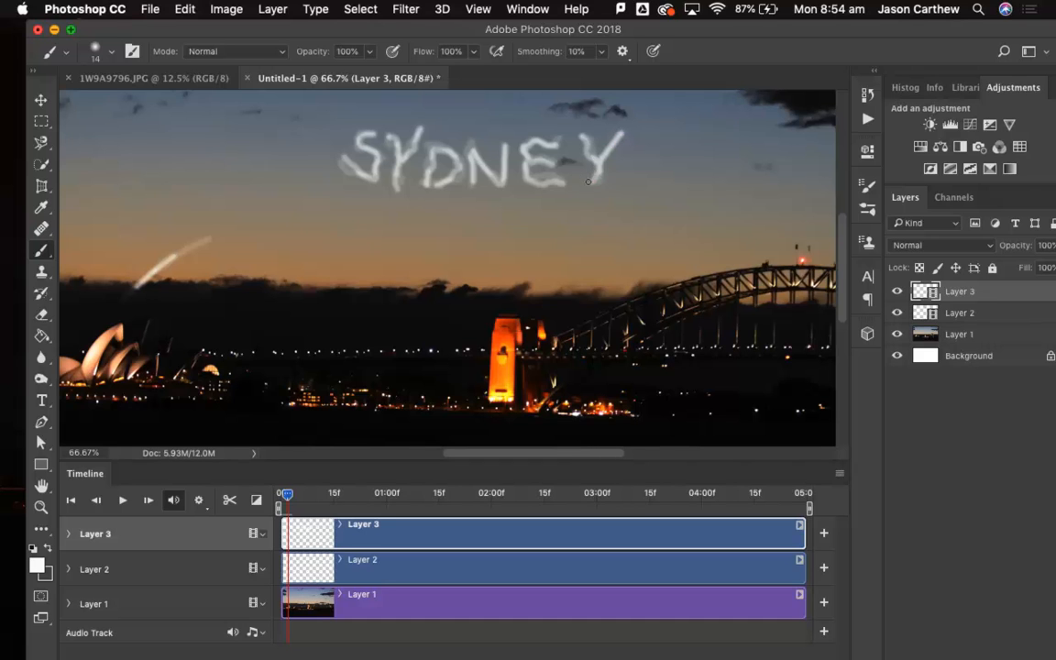
Move to the fourth frame and hand-paint SYDNEY again in white over the ghosted letters on Layer 3.
key("Right")
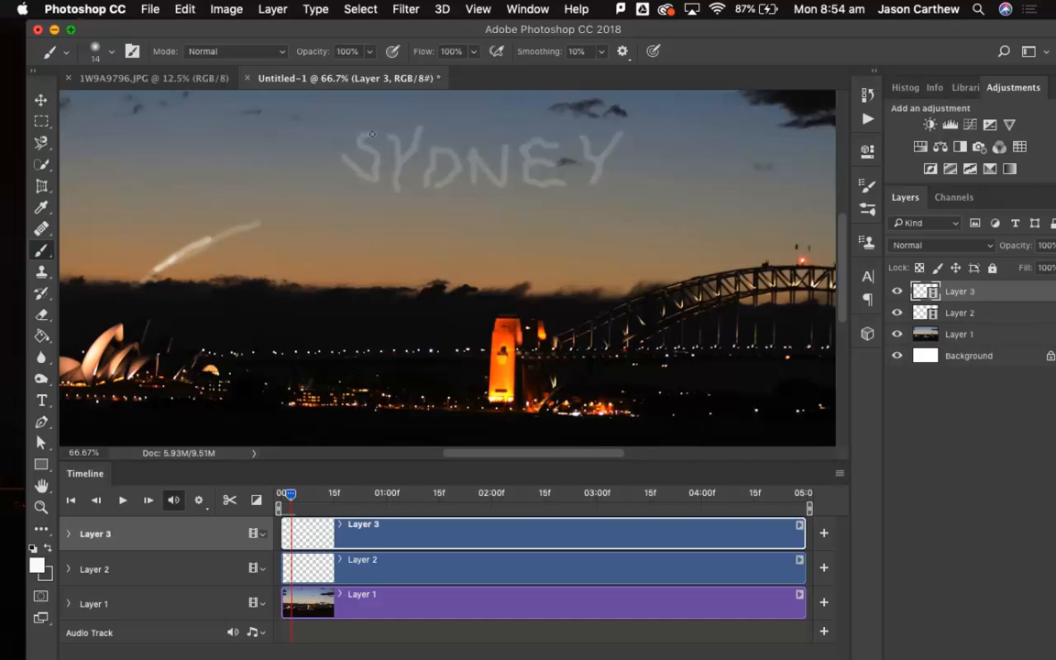
mouse_move(370, 134)
left_mouse_down()
mouse_move(355, 144)
mouse_move(378, 174)
mouse_move(350, 178)
left_mouse_up()
mouse_move(385, 134)
left_mouse_down()
mouse_move(396, 159)
mouse_move(420, 129)
mouse_move(403, 178)
left_mouse_up()
mouse_move(427, 138)
left_mouse_down()
mouse_move(428, 180)
mouse_move(458, 171)
mouse_move(455, 151)
mouse_move(431, 145)
mouse_move(468, 147)
mouse_move(471, 185)
mouse_move(471, 148)
mouse_move(500, 177)
mouse_move(499, 147)
mouse_move(542, 142)
mouse_move(521, 140)
mouse_move(552, 180)
left_mouse_up()
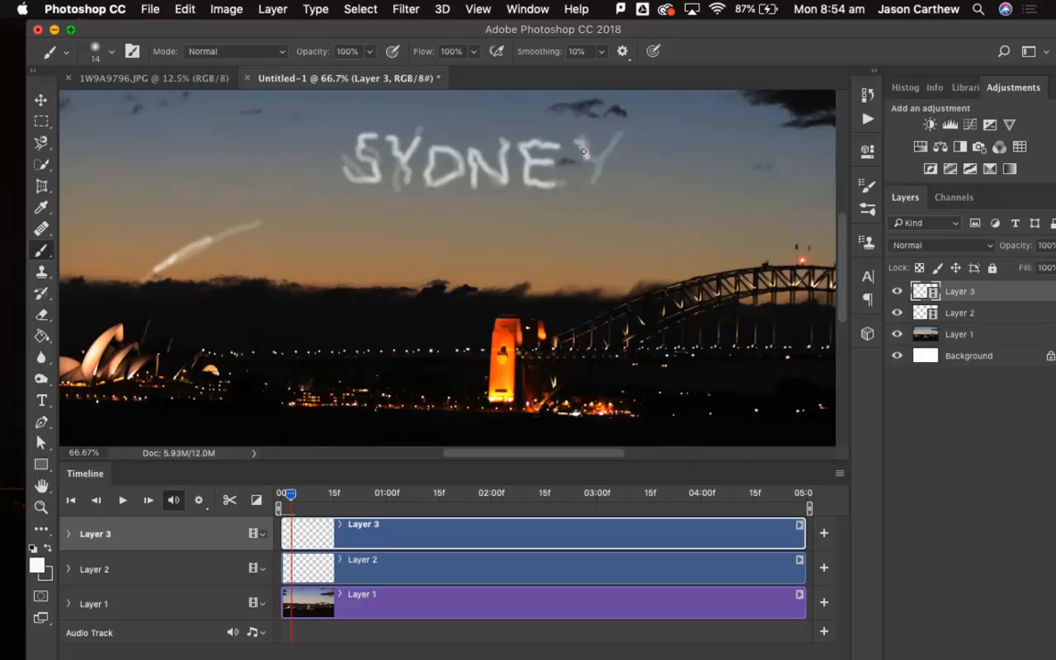
mouse_move(583, 151)
left_mouse_down()
mouse_move(596, 163)
mouse_move(617, 136)
left_mouse_up()
left_click_drag(594, 161, 594, 184)
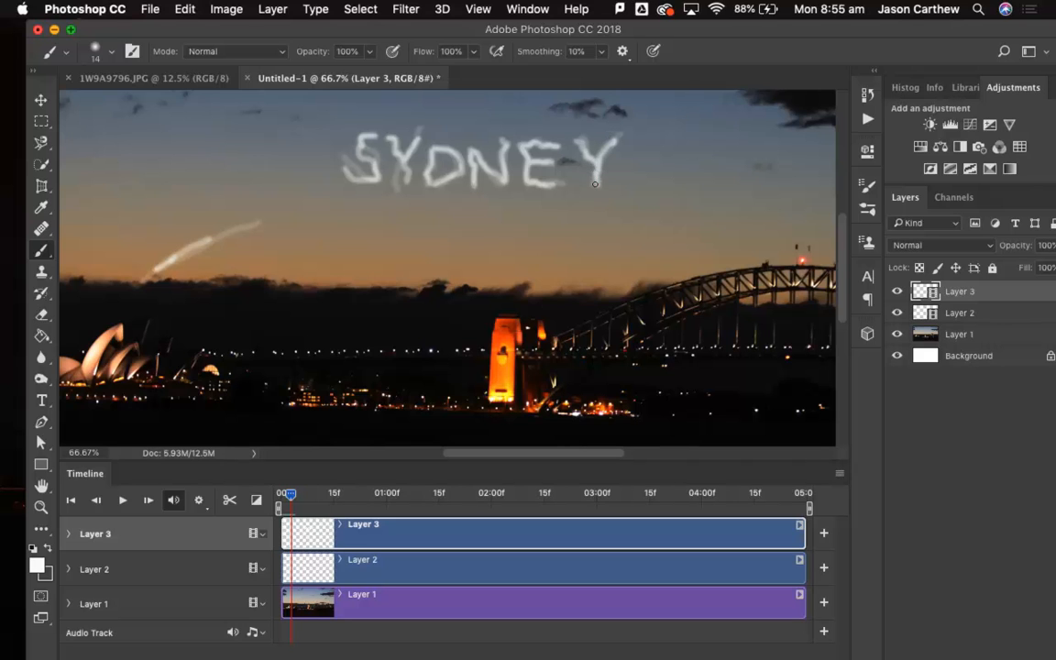
Letter SYDNEY once more in white on the fifth frame of Layer 3, following the previous frame's ghosted word.
key("Right")
mouse_move(374, 136)
left_mouse_down()
mouse_move(354, 140)
mouse_move(375, 173)
mouse_move(347, 179)
left_mouse_up()
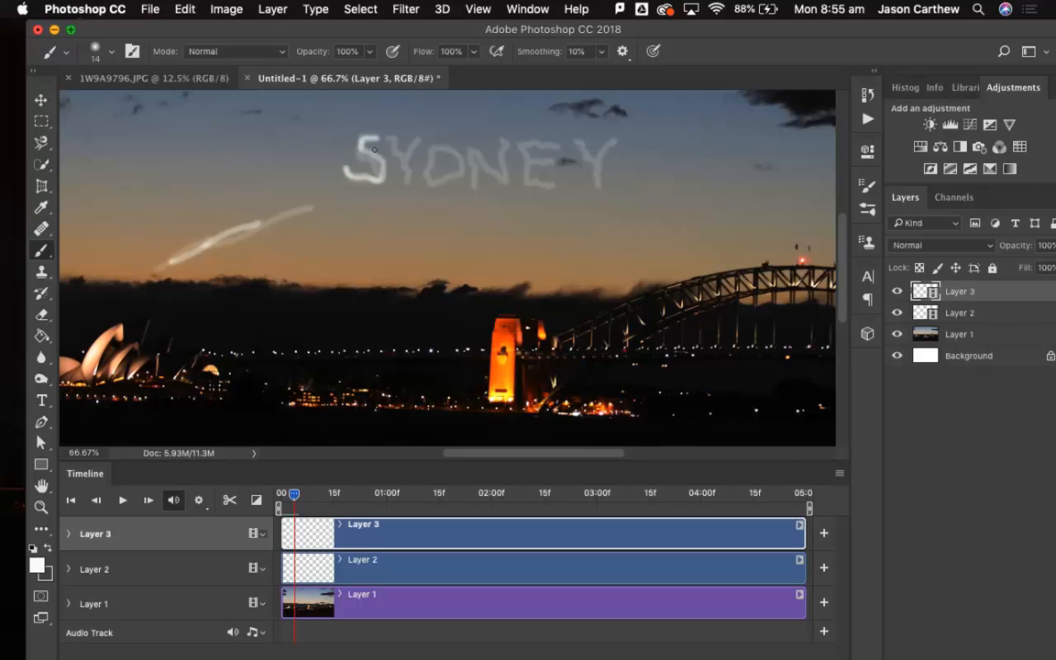
mouse_move(388, 140)
left_mouse_down()
mouse_move(390, 156)
mouse_move(410, 148)
mouse_move(402, 181)
left_mouse_up()
mouse_move(428, 143)
left_mouse_down()
mouse_move(433, 179)
mouse_move(449, 171)
mouse_move(443, 140)
mouse_move(469, 181)
mouse_move(468, 152)
mouse_move(496, 178)
mouse_move(497, 144)
mouse_move(524, 152)
mouse_move(524, 180)
mouse_move(553, 179)
mouse_move(527, 159)
mouse_move(548, 163)
mouse_move(524, 140)
mouse_move(566, 140)
mouse_move(588, 167)
mouse_move(608, 137)
mouse_move(591, 191)
left_mouse_up()
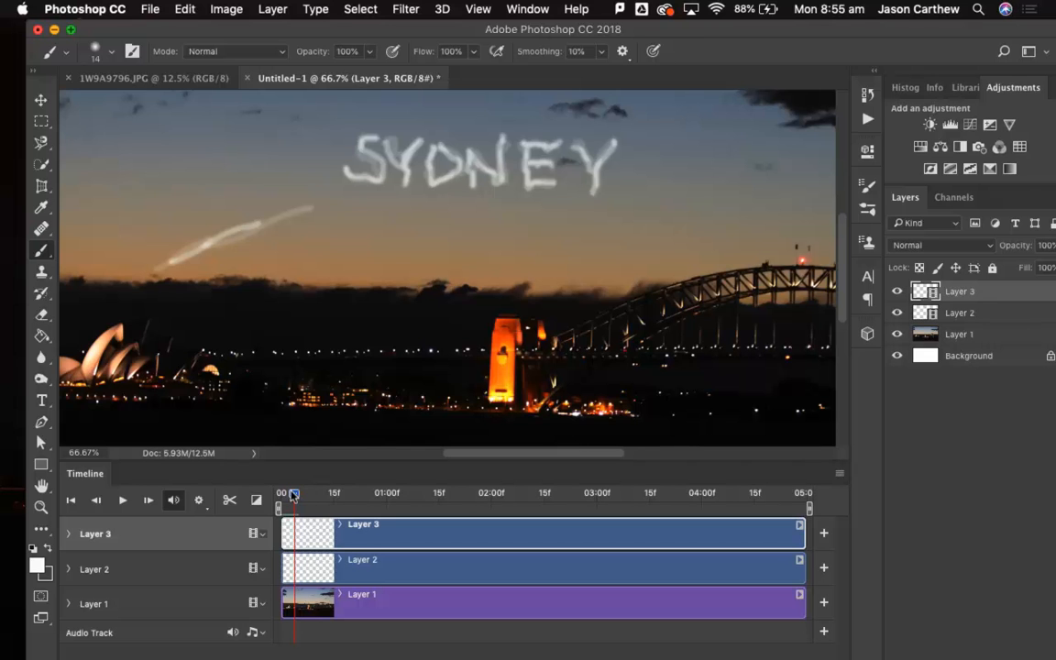
Play the animation from the first frame to preview the wobbling lettering with the firework, then return the playhead to the start.
mouse_move(293, 495)
left_mouse_down()
mouse_move(272, 498)
mouse_move(366, 496)
mouse_move(248, 502)
left_mouse_up()
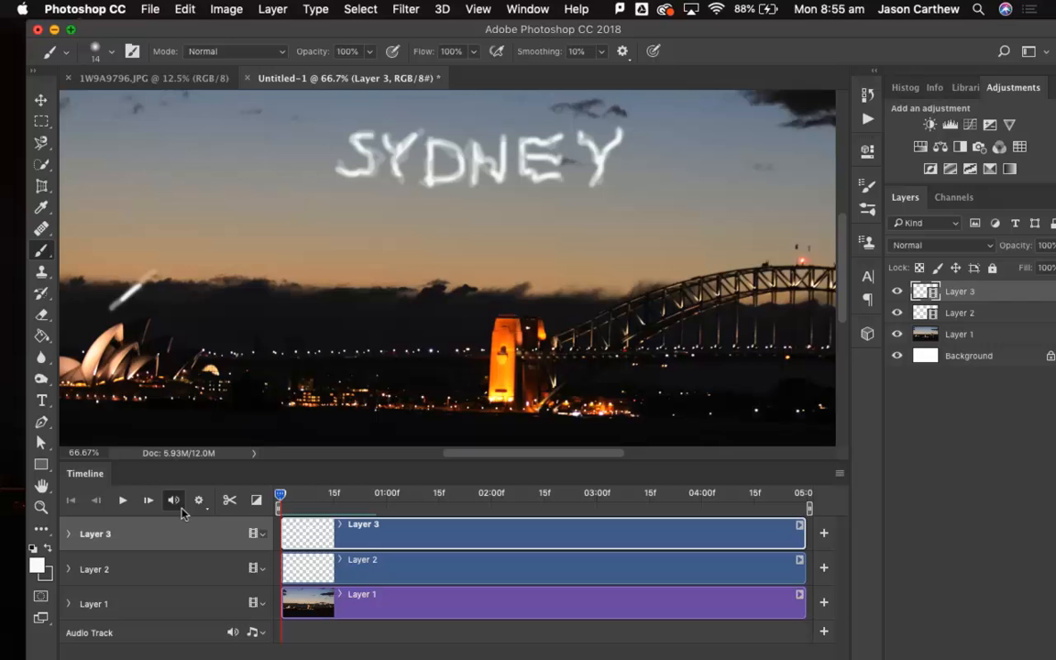
left_click(119, 501)
left_click(117, 500)
left_click(117, 500)
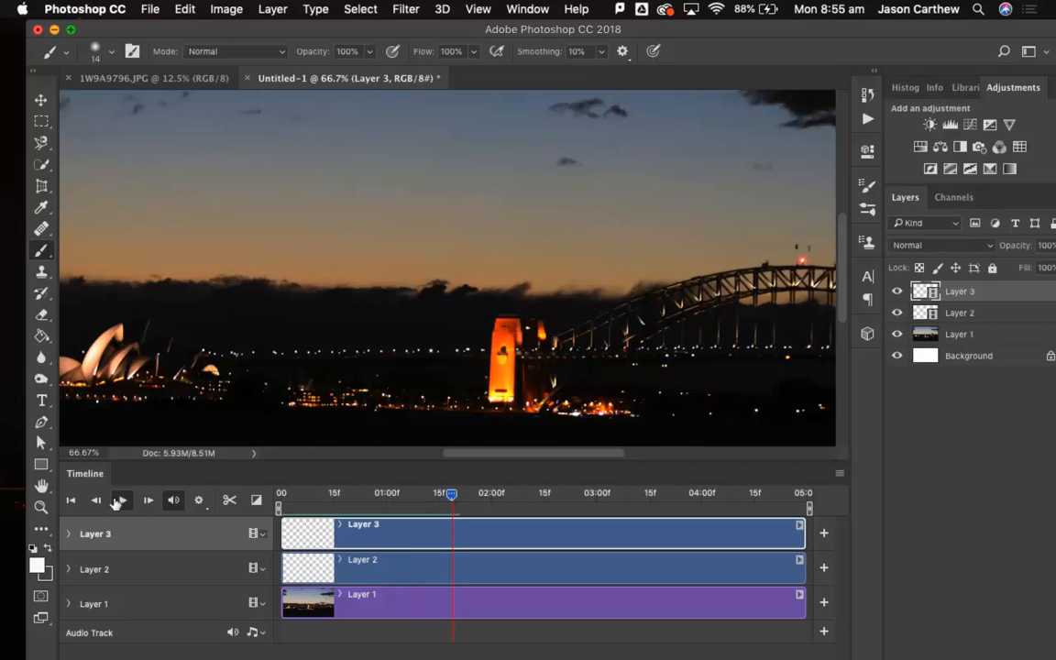
left_click(117, 501)
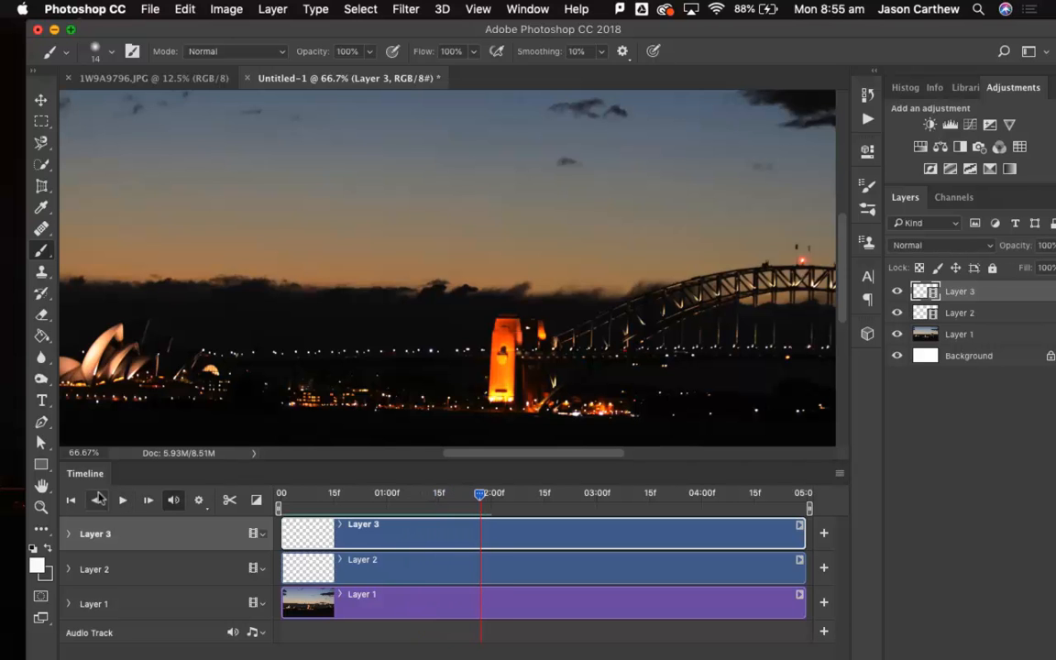
left_click(67, 499)
left_click(117, 501)
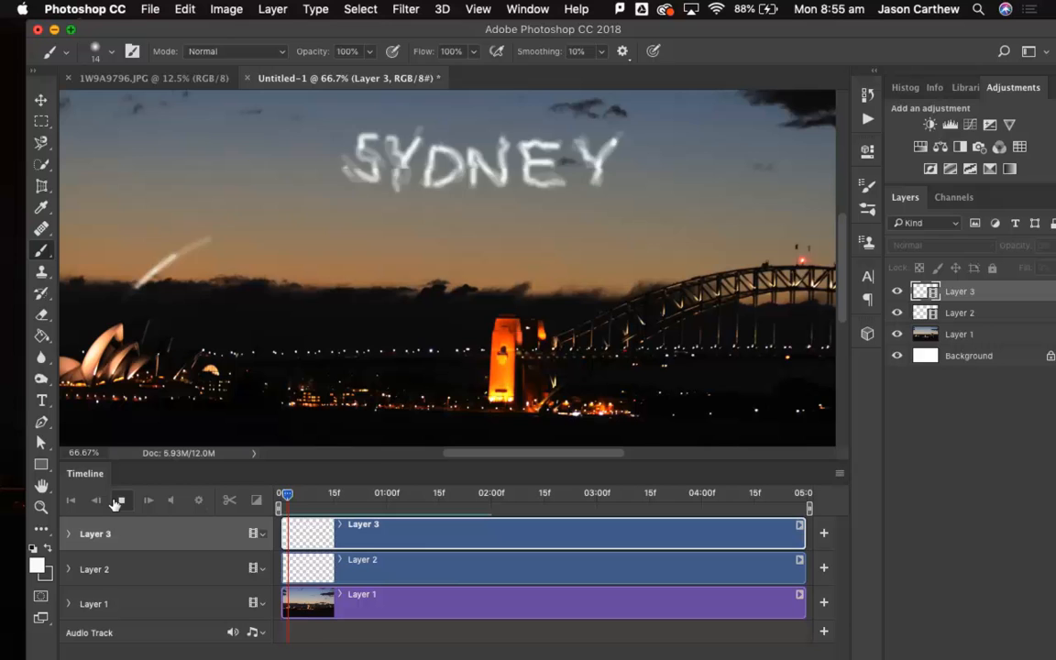
left_click(118, 500)
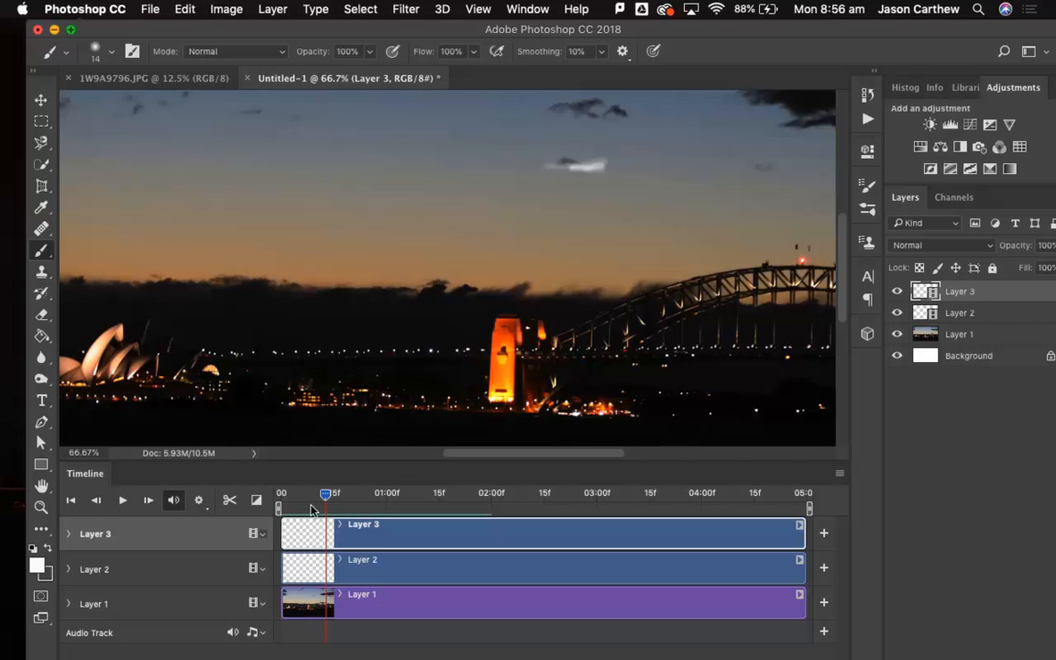
left_click_drag(322, 499, 280, 496)
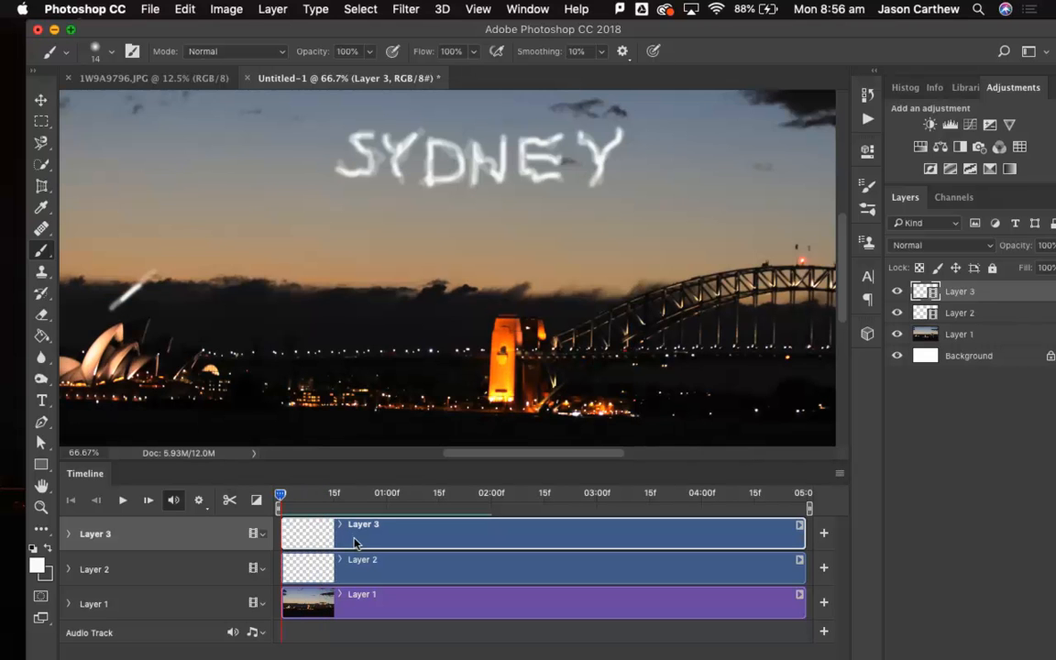
left_click(404, 9)
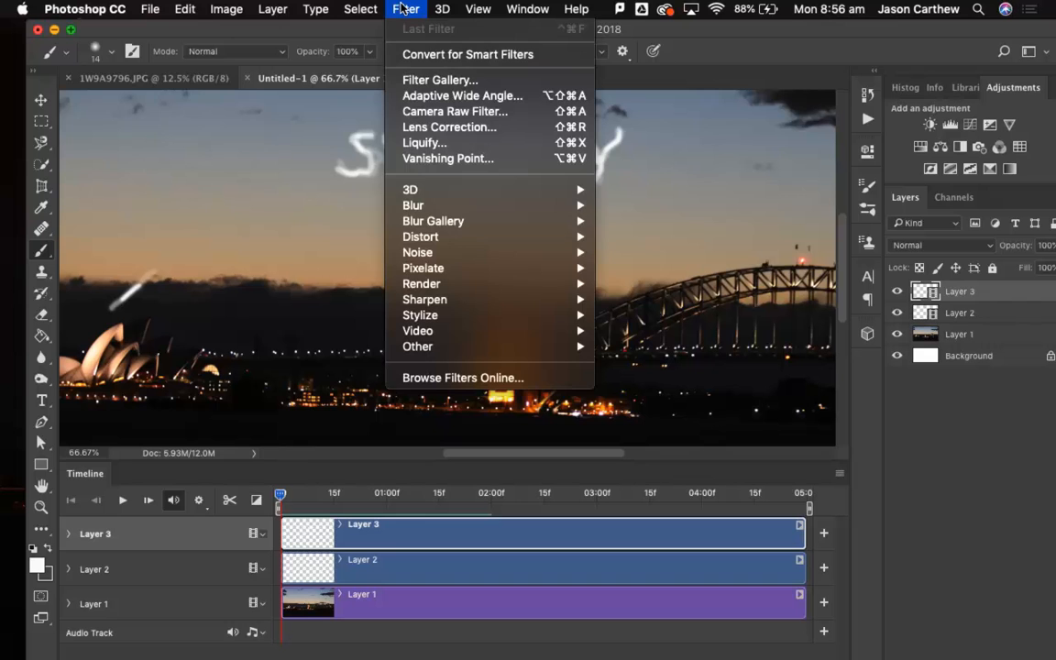
mouse_move(429, 208)
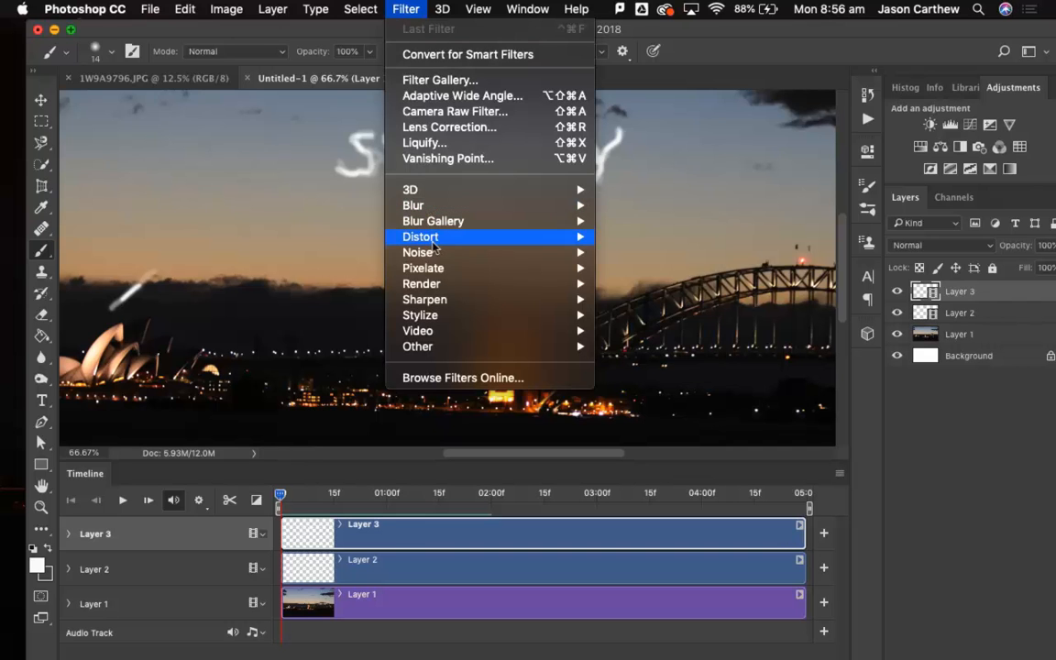
mouse_move(438, 239)
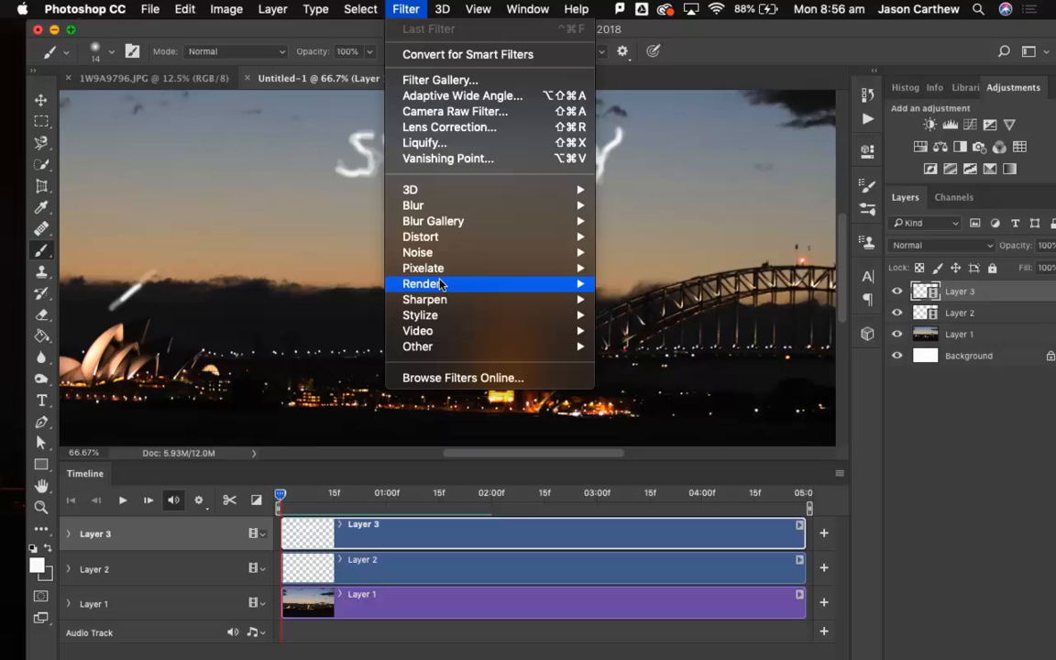
mouse_move(441, 285)
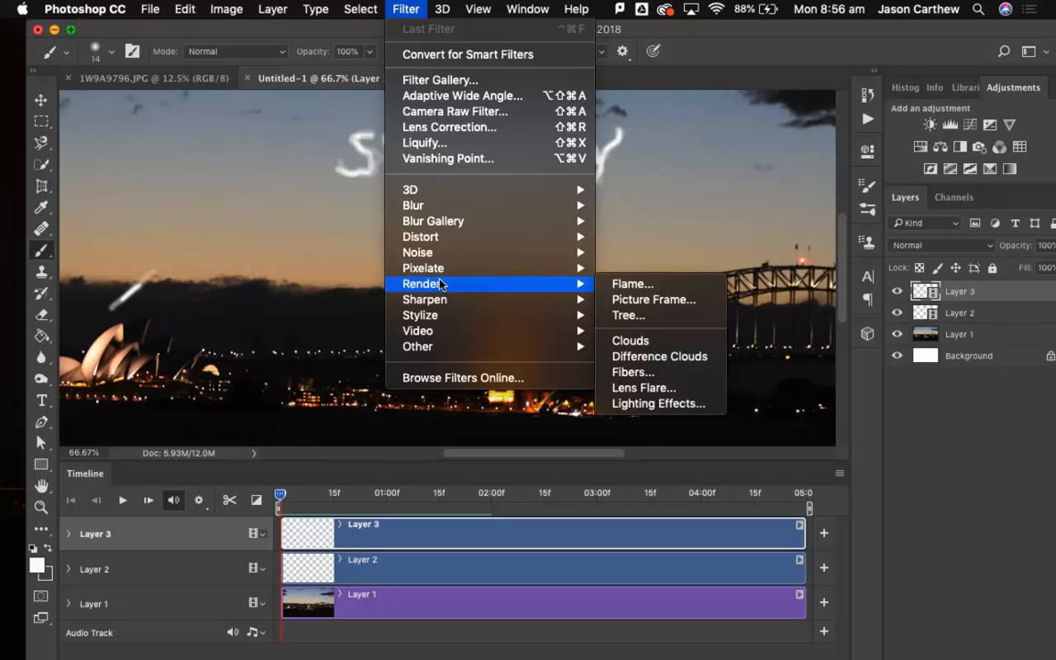
left_click(401, 10)
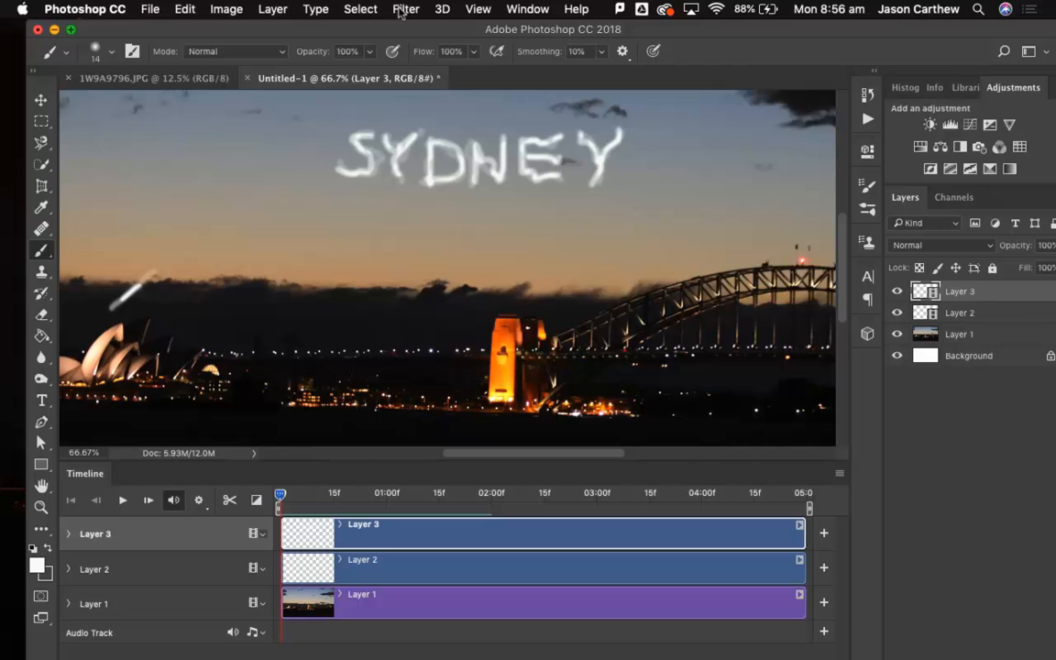
mouse_move(537, 654)
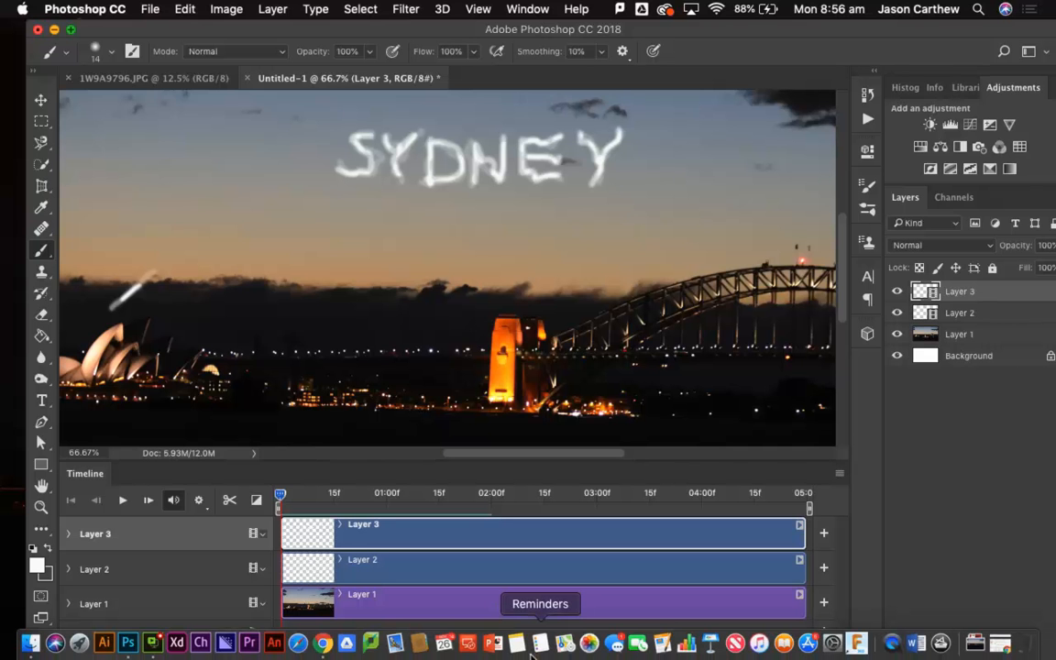